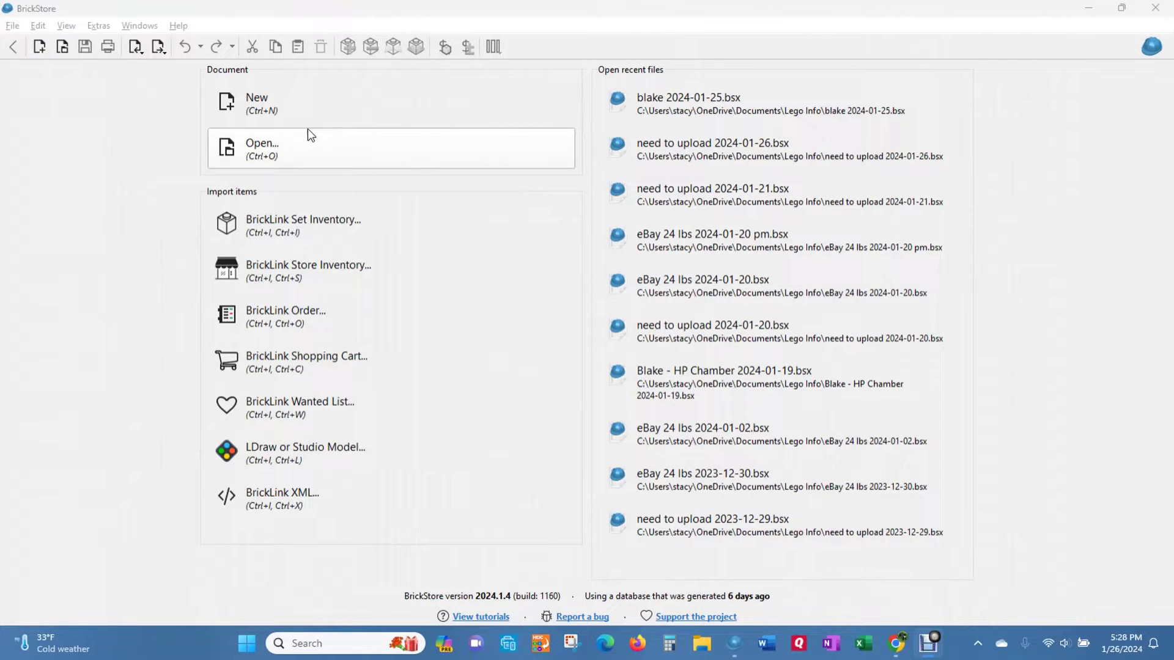
# Start a new empty inventory and open Add Items with the item type set to Part
pyautogui.click(267, 101)
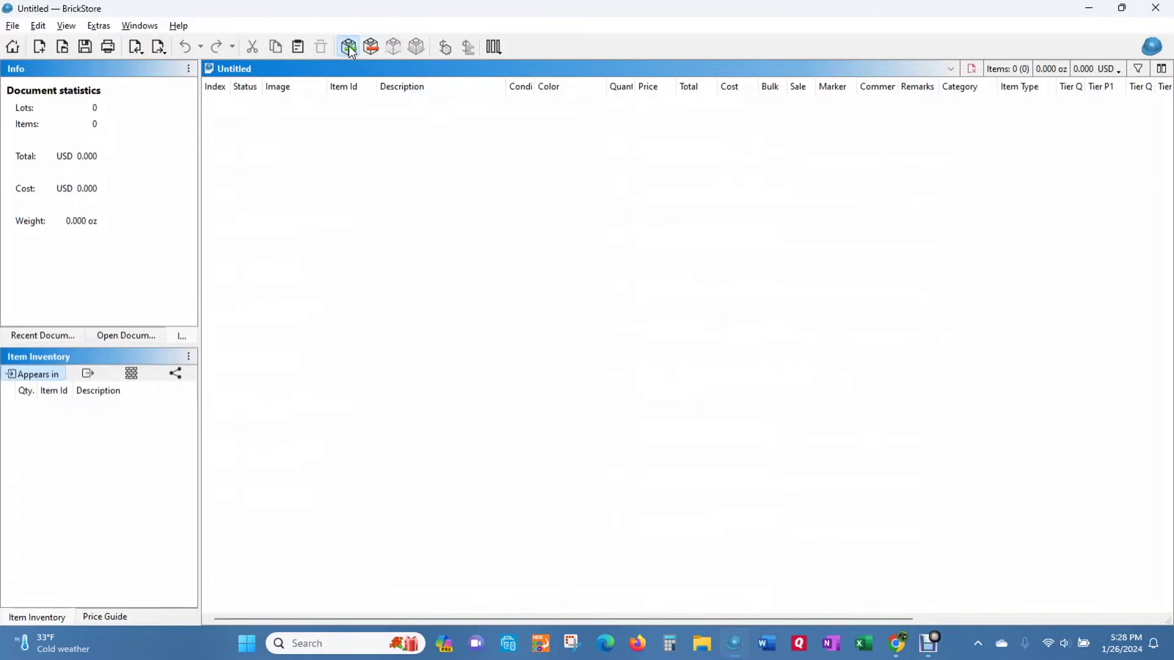
pyautogui.click(350, 49)
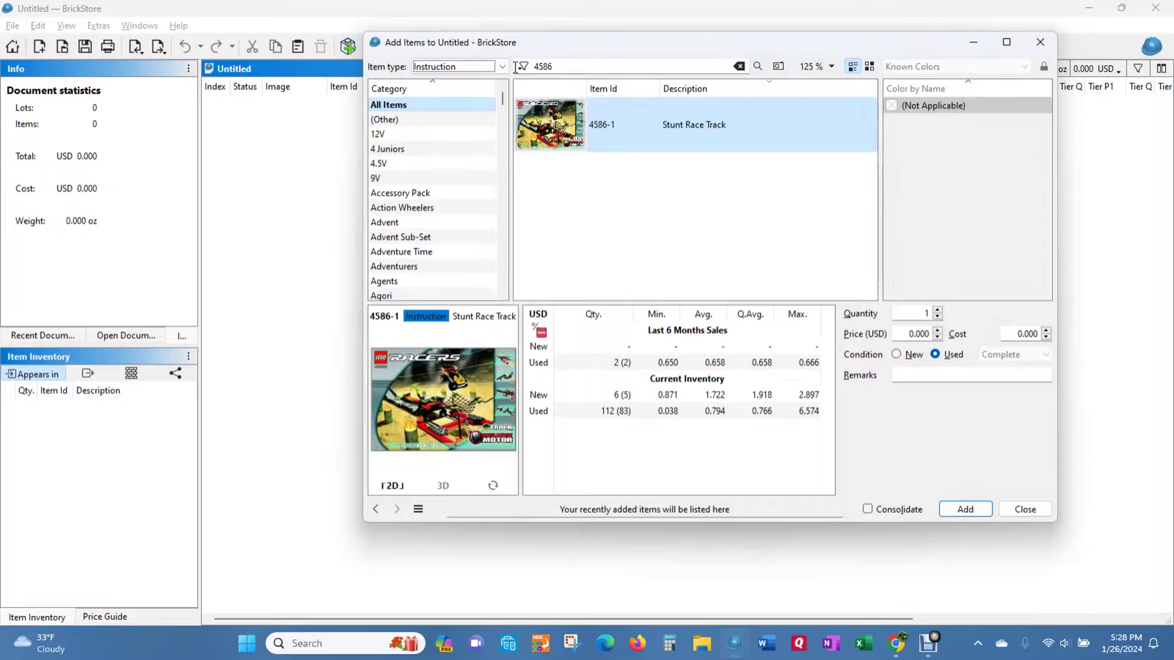
pyautogui.click(492, 66)
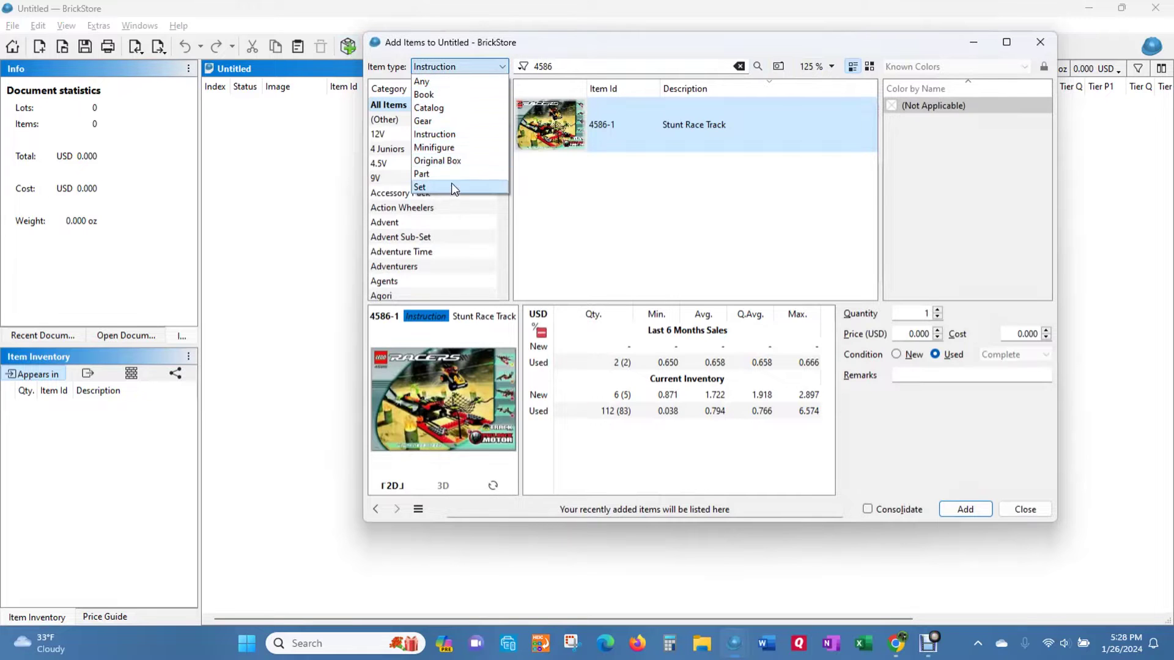
pyautogui.click(465, 174)
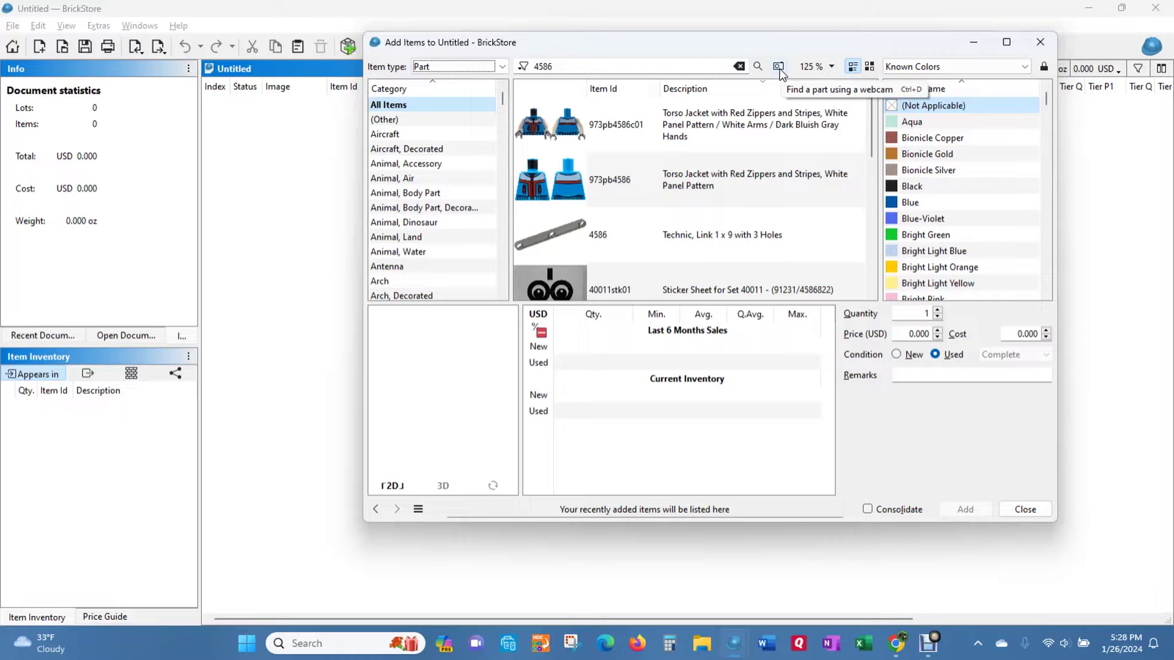
# Scan the wedge by webcam and add 42061pb42 Jedi Scout Fighter wedge in Dark Red
pyautogui.click(778, 66)
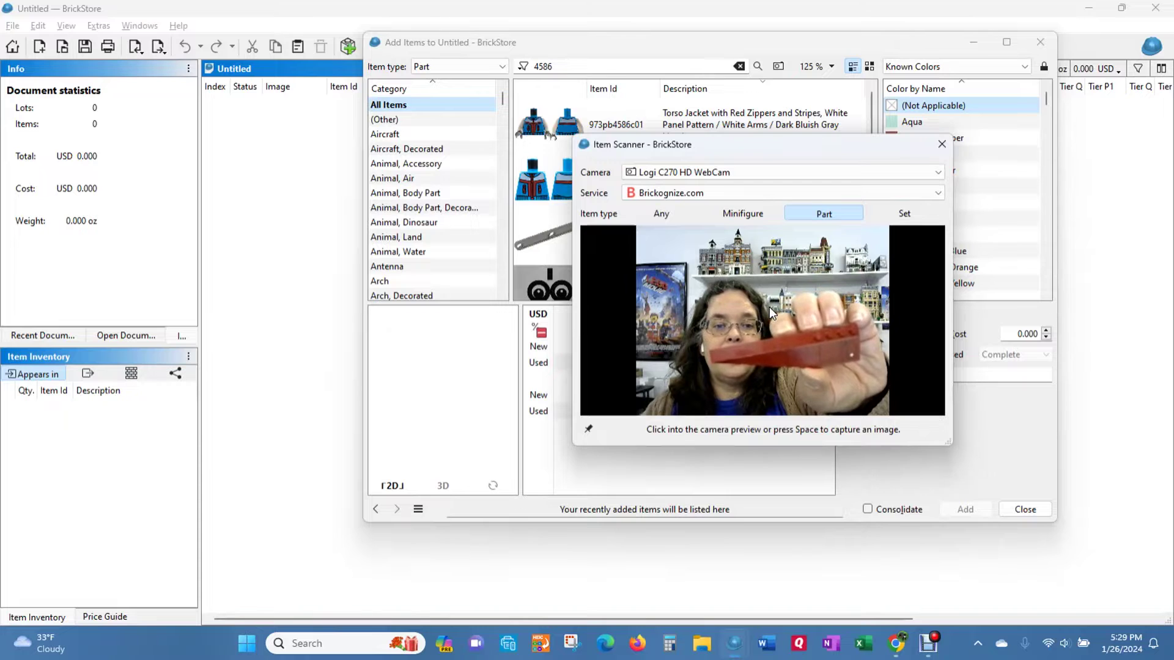
pyautogui.click(769, 307)
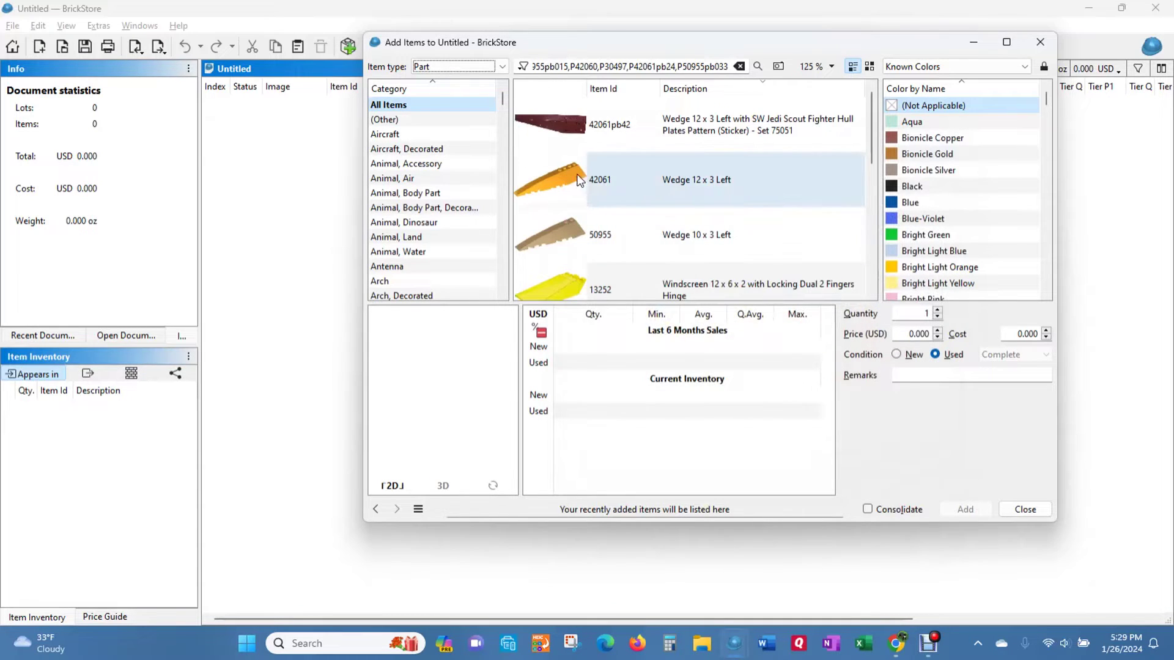
pyautogui.moveTo(564, 125)
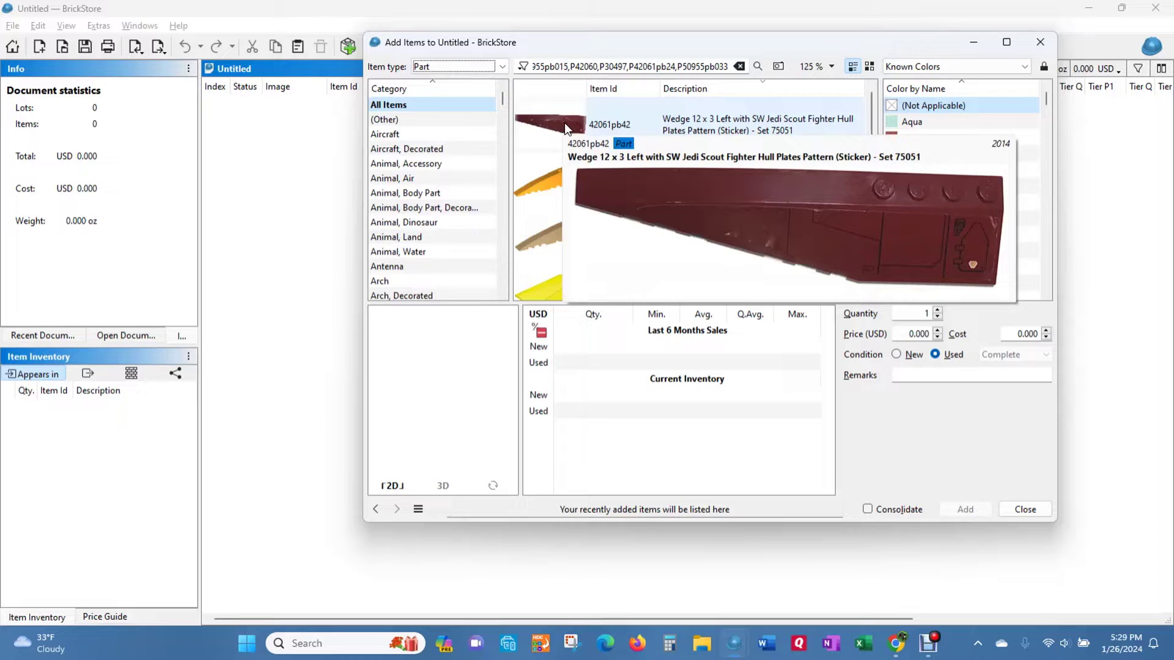
pyautogui.click(655, 125)
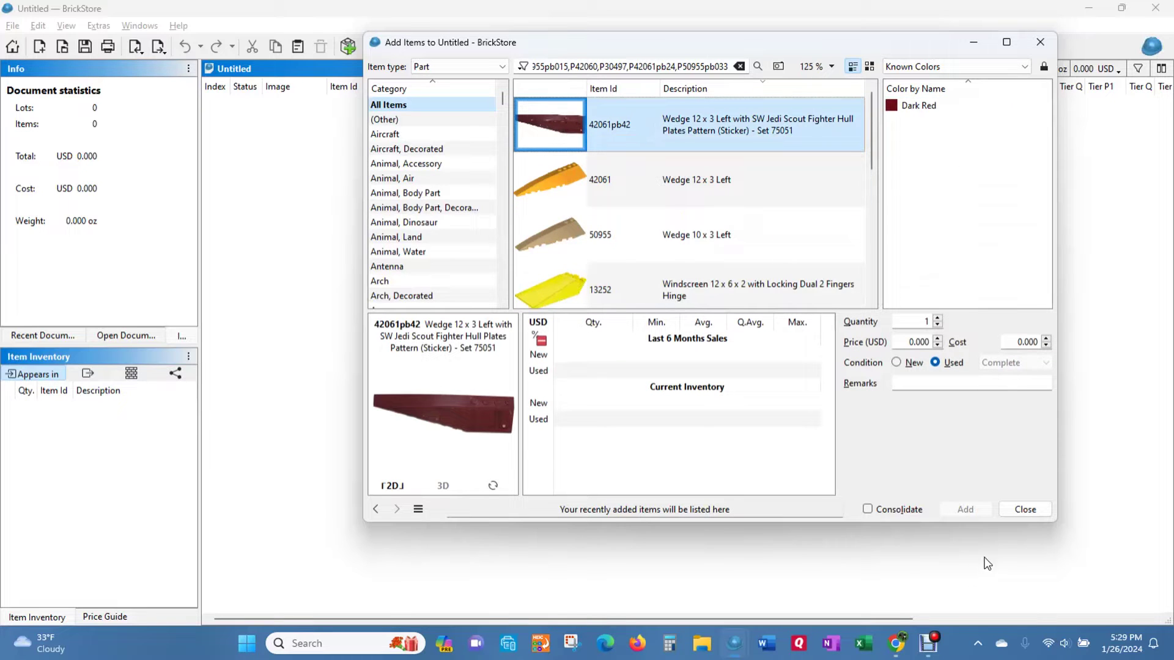
pyautogui.click(921, 118)
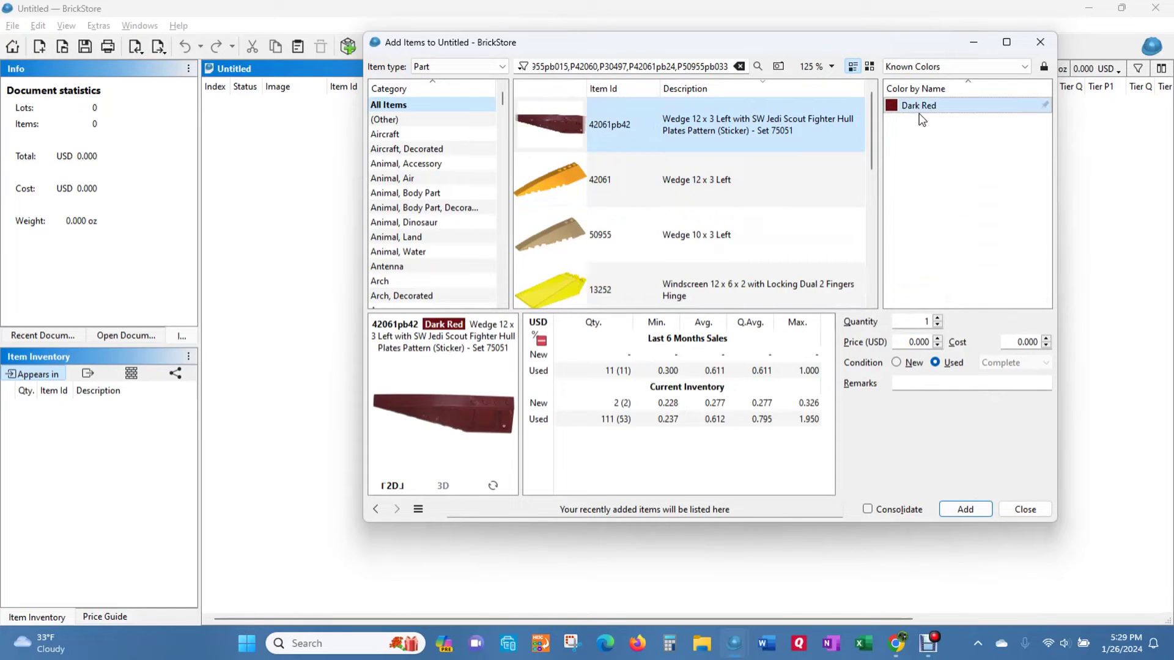
pyautogui.click(964, 511)
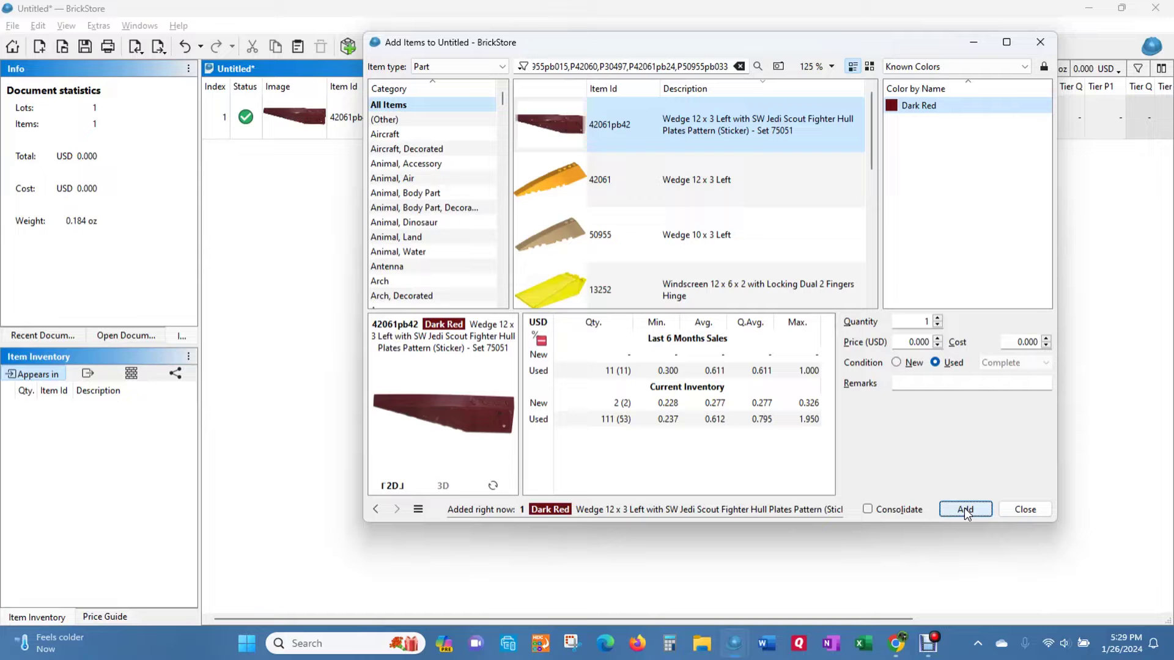
pyautogui.click(778, 67)
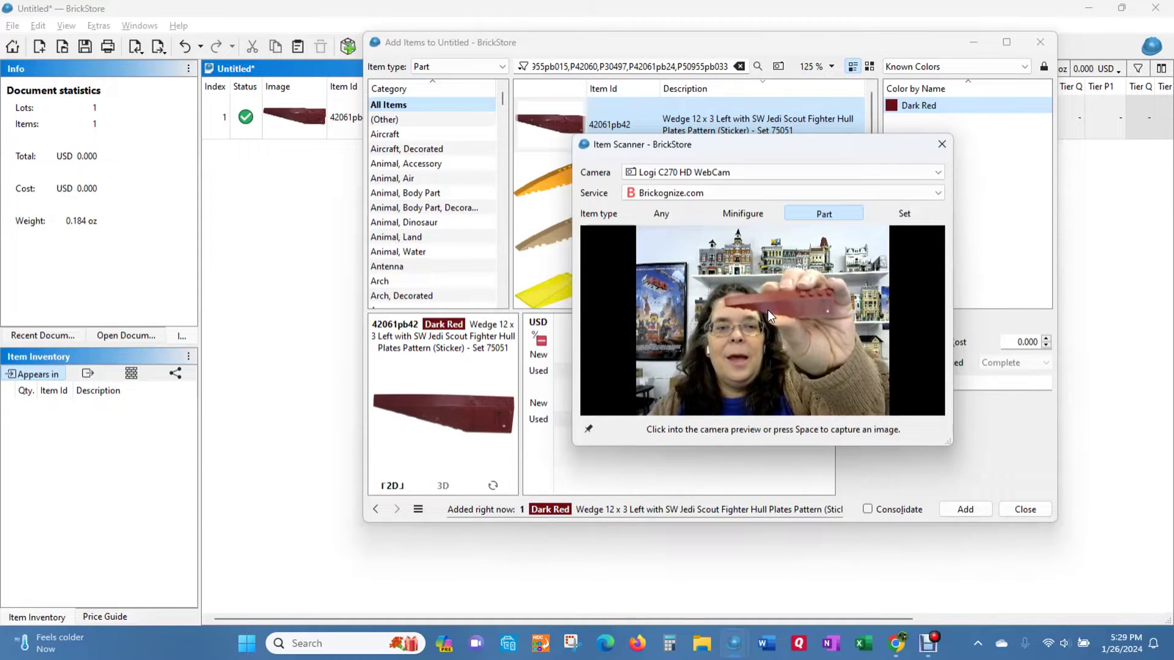
# Capture another webcam image of the dark red wedge to get fresh matches
pyautogui.click(791, 335)
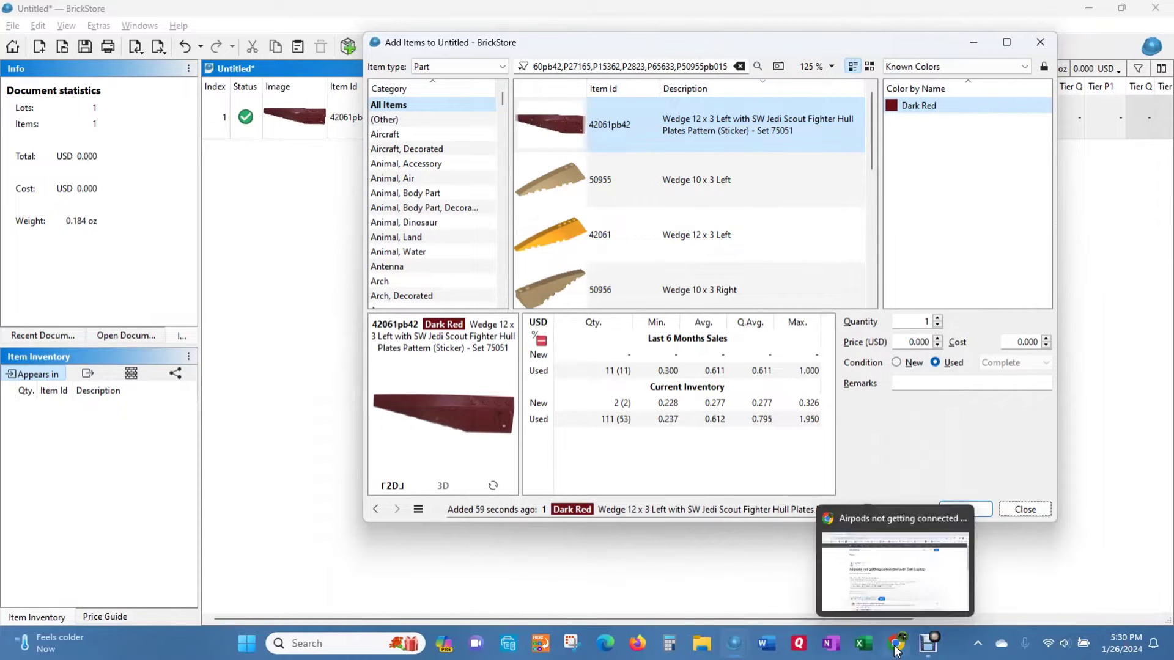
# In the maximized BrickLink window, search 'blue tile 1 x 4 with pattern' and scroll the results
pyautogui.click(929, 648)
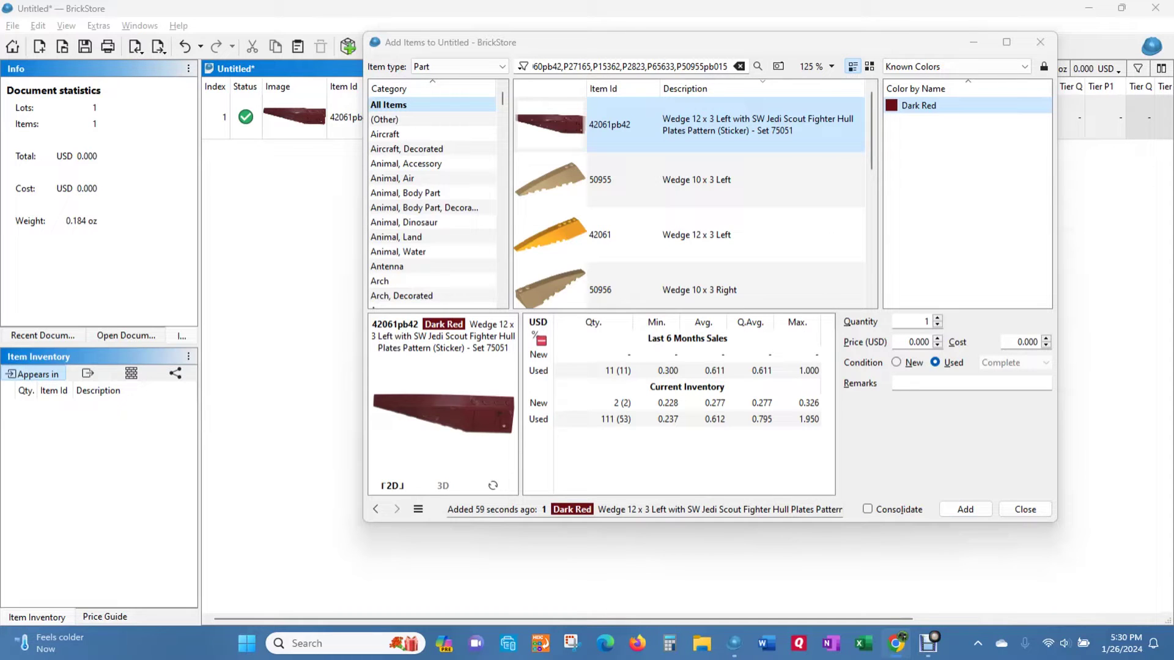
pyautogui.hotkey('alt', 'Tab')
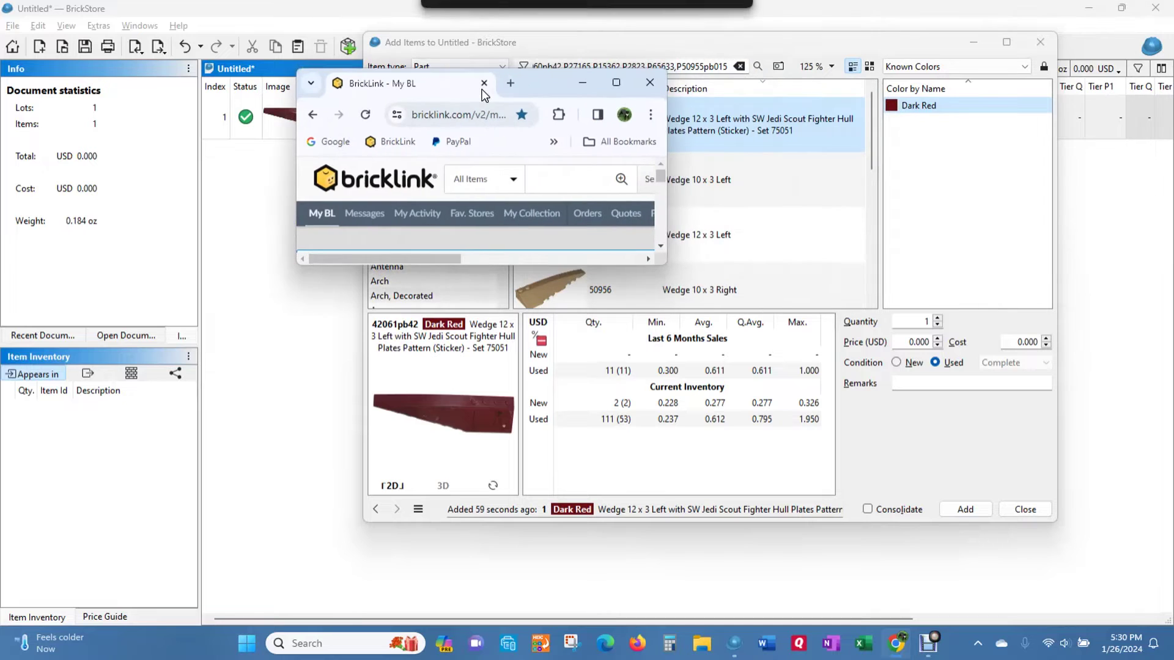
pyautogui.click(615, 82)
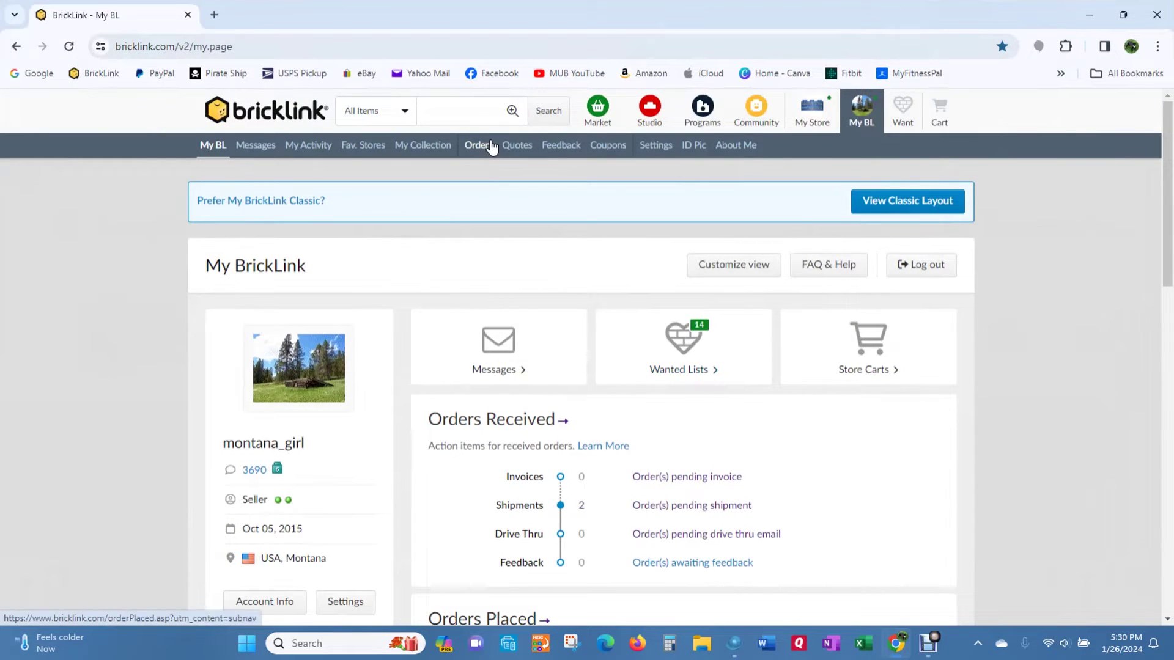
pyautogui.moveTo(626, 125)
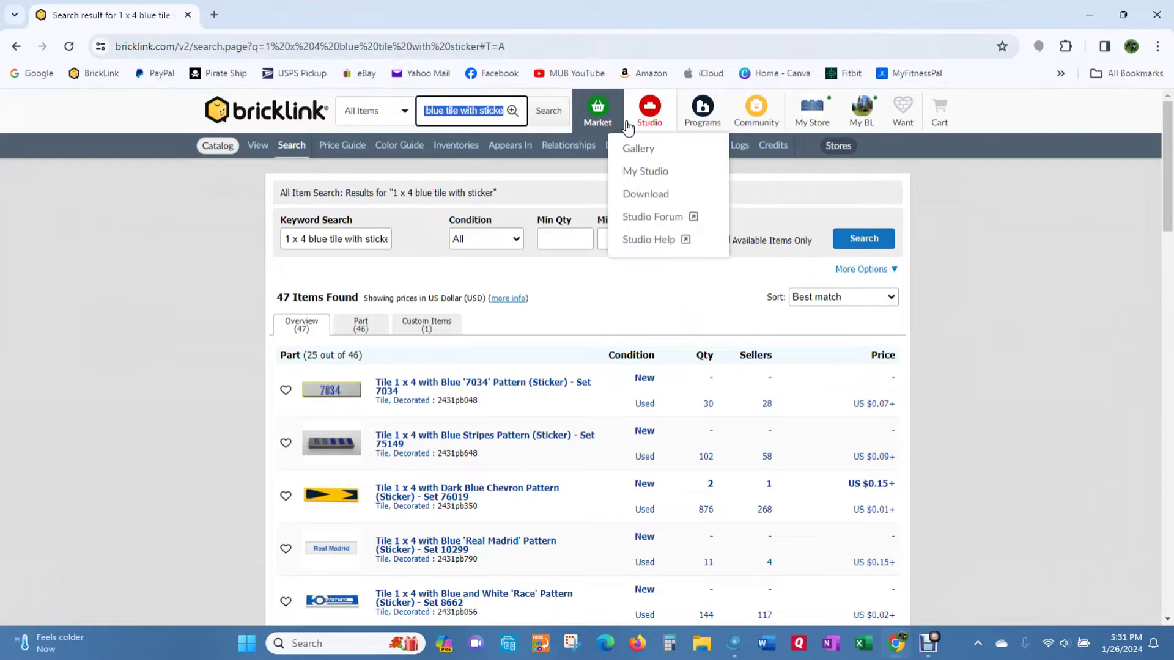
pyautogui.write('blue')
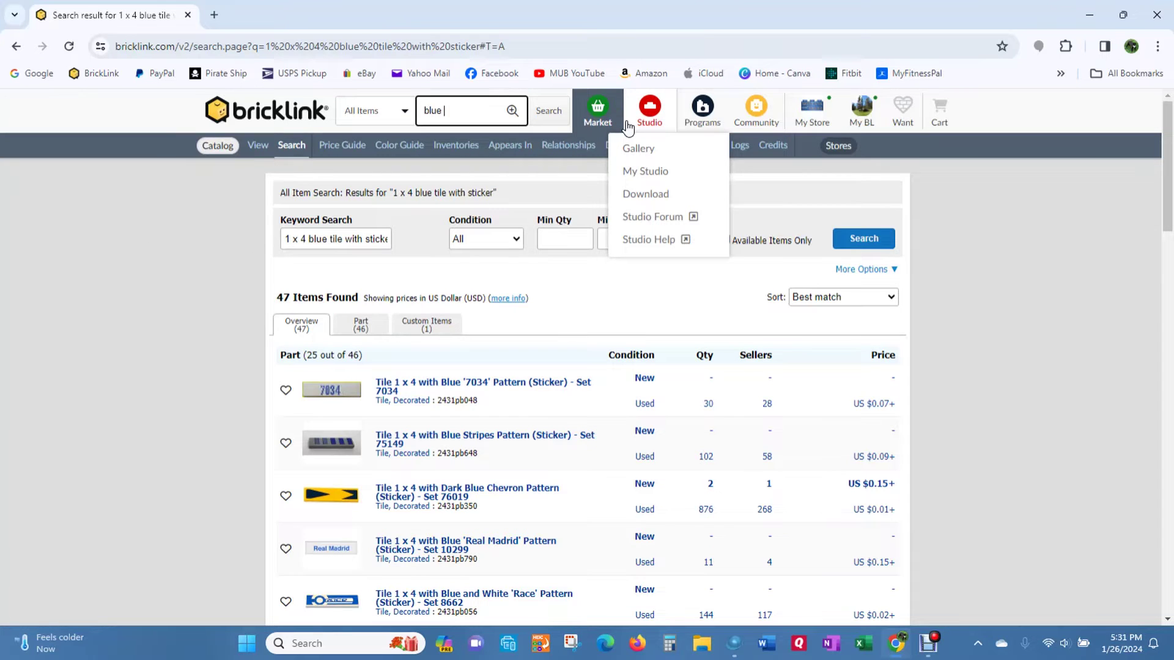
pyautogui.write(' tile 1 x 4')
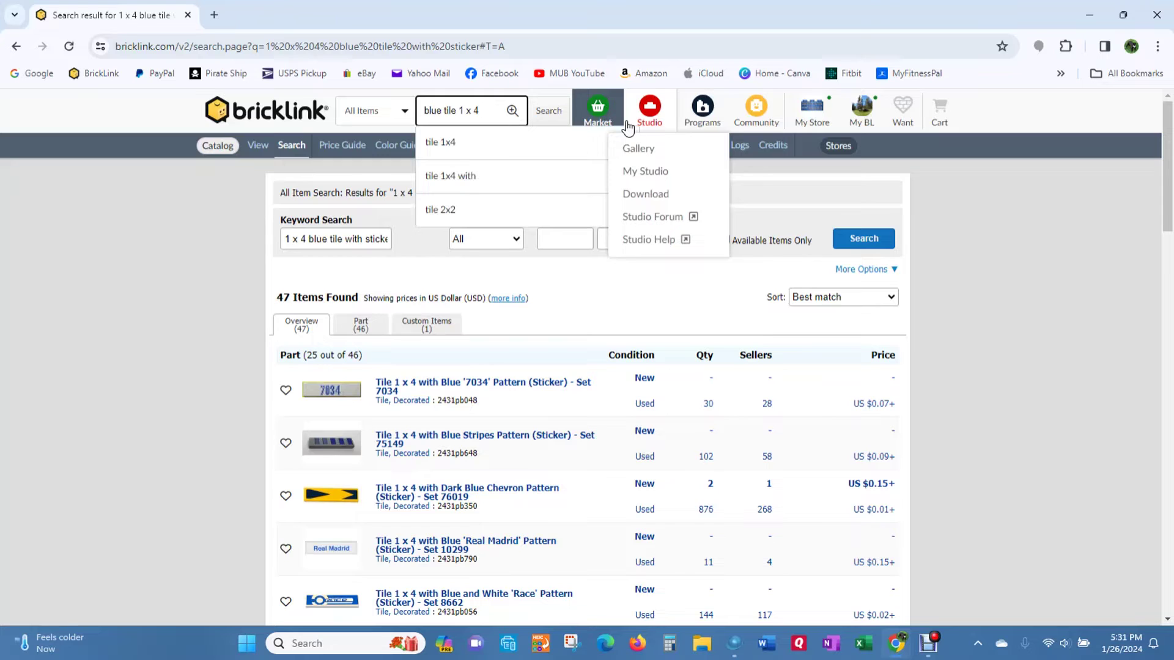
pyautogui.write(' with pa')
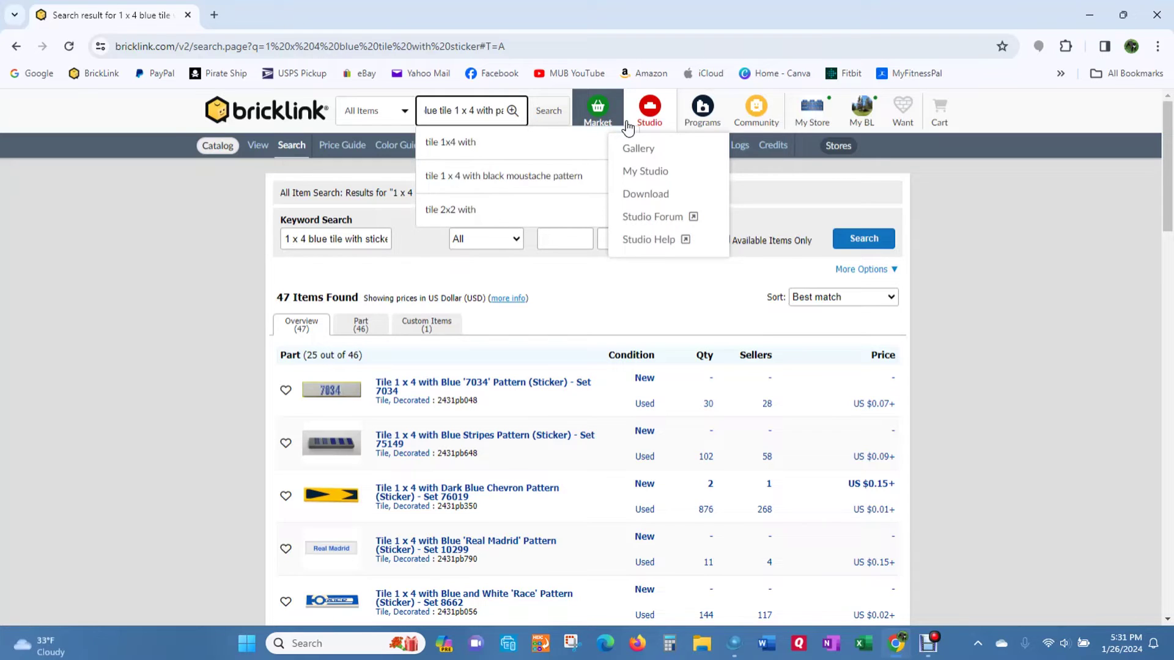
pyautogui.write('ttern')
pyautogui.press('Return')
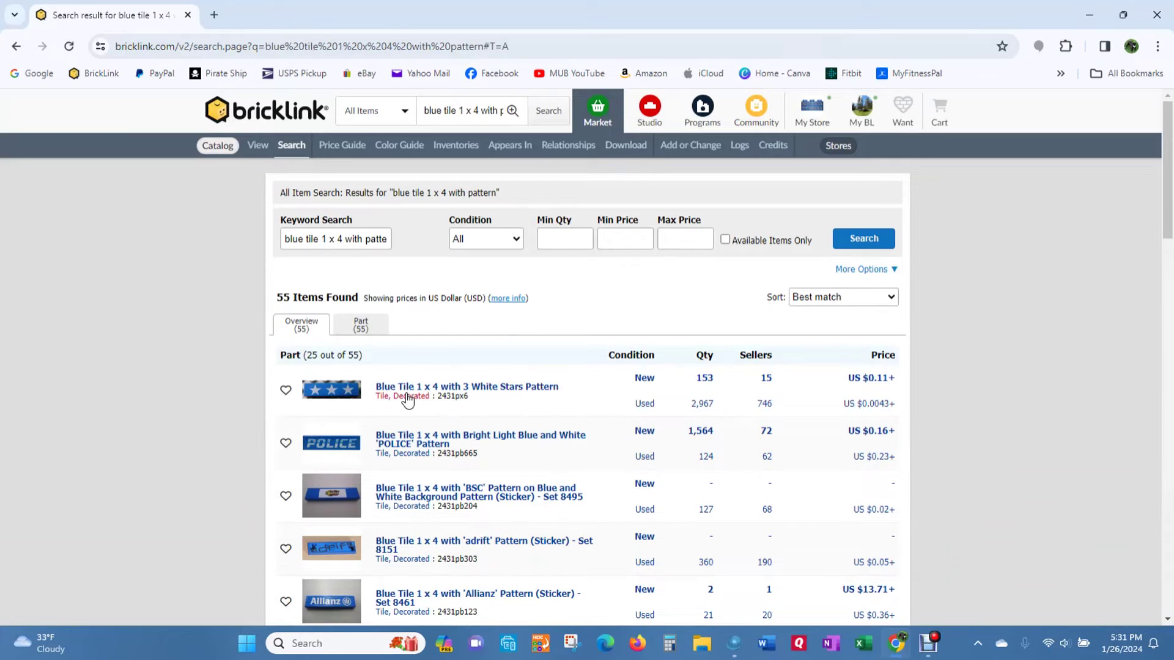
pyautogui.scroll(-1, 364, 556)
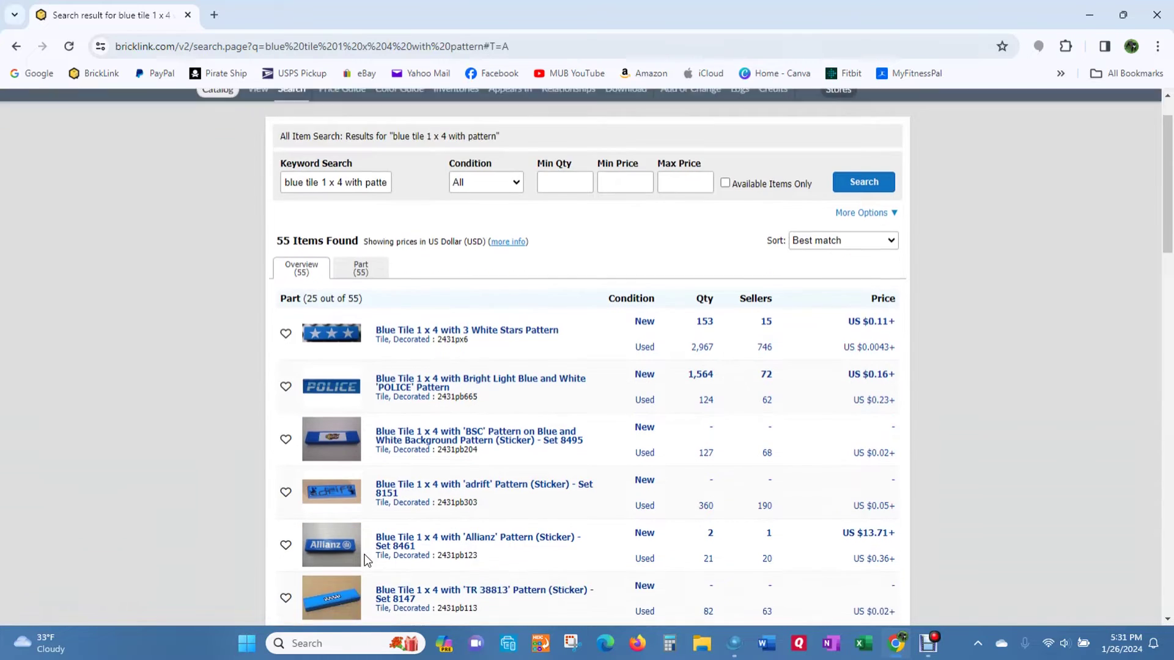
pyautogui.scroll(-2, 367, 561)
pyautogui.scroll(-1, 367, 561)
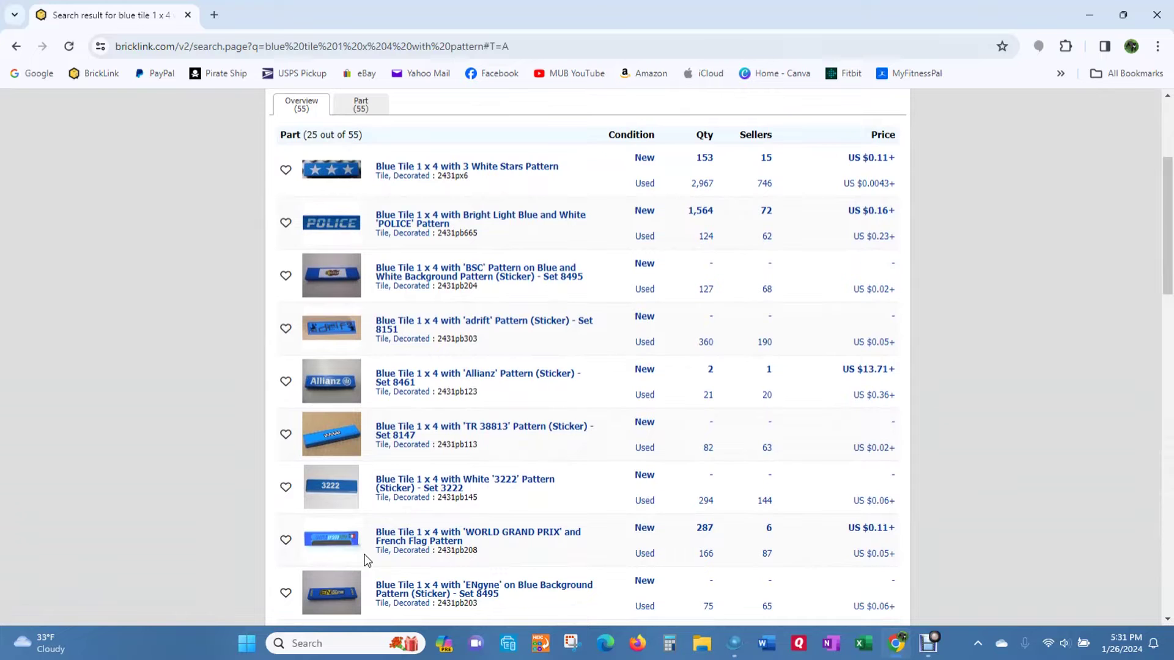
pyautogui.scroll(-6, 367, 562)
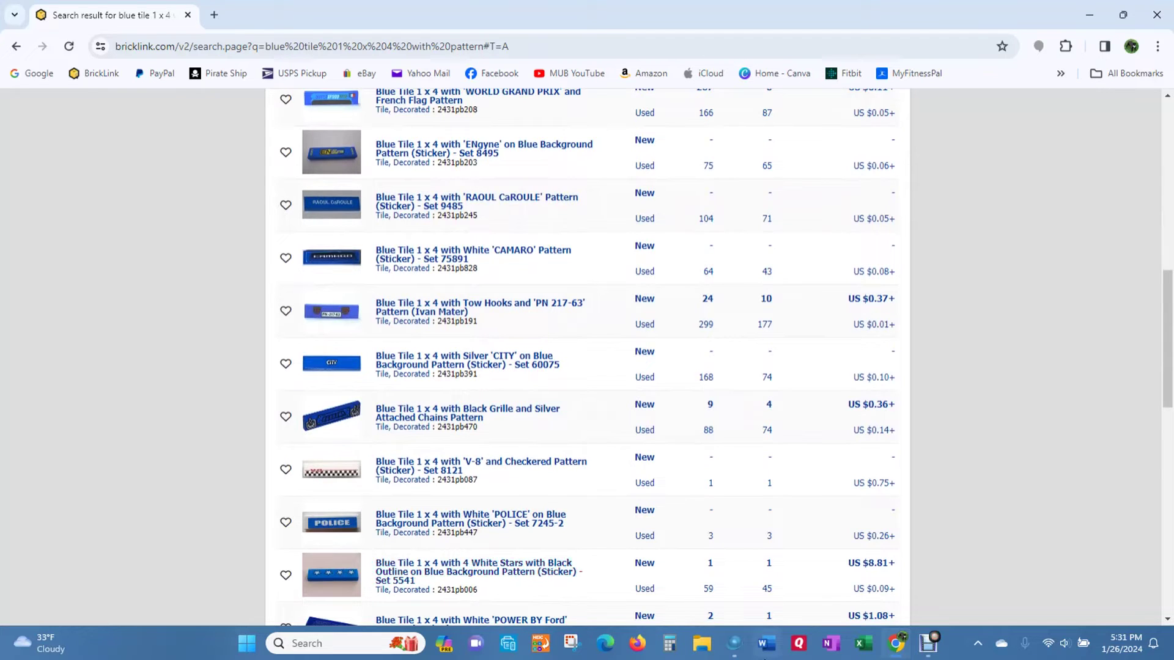
# Return to BrickStore's Add Items and choose the Tile, Decorated category
pyautogui.click(897, 644)
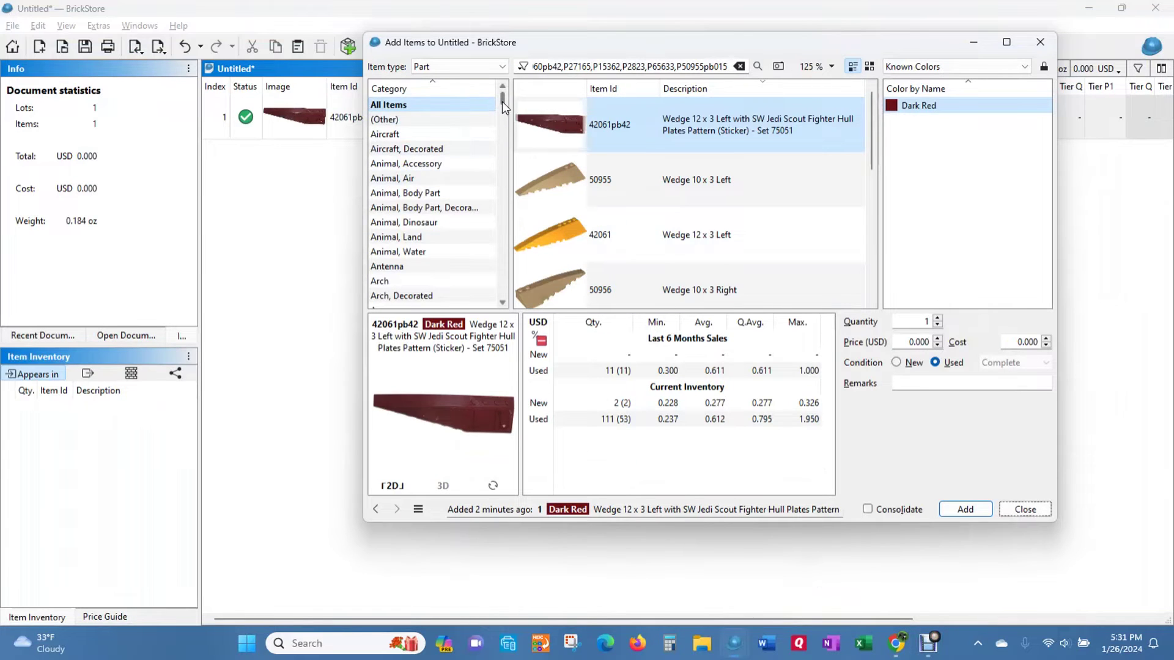
pyautogui.moveTo(502, 102); pyautogui.dragTo(513, 271)
pyautogui.scroll(-7, 508, 244)
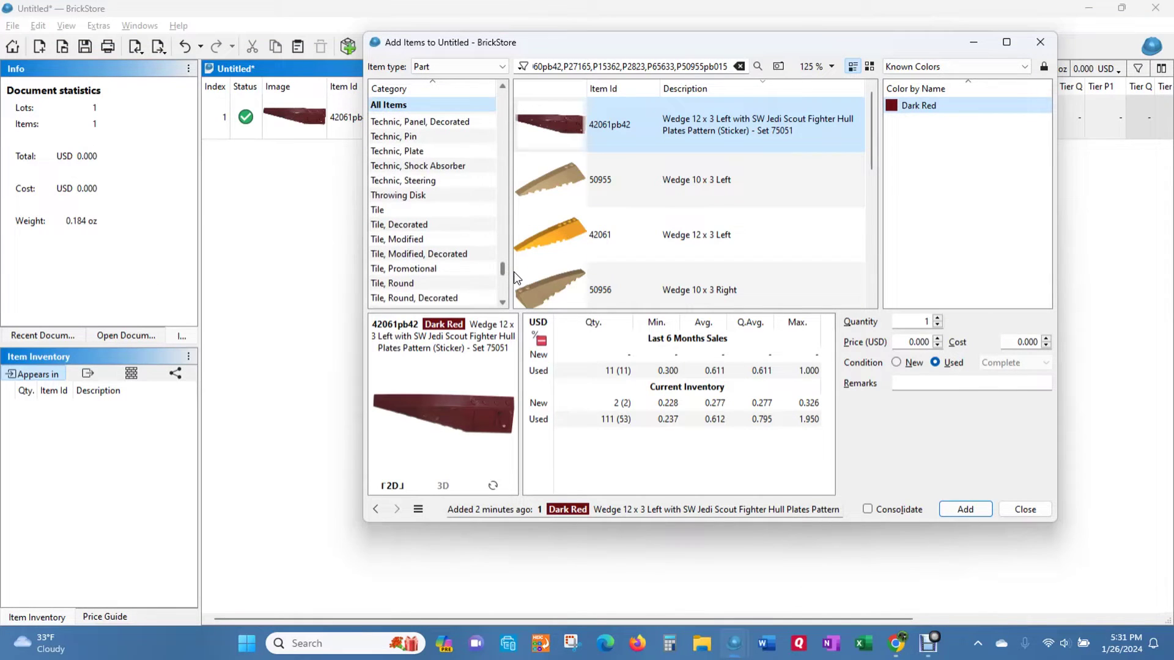
pyautogui.click(425, 225)
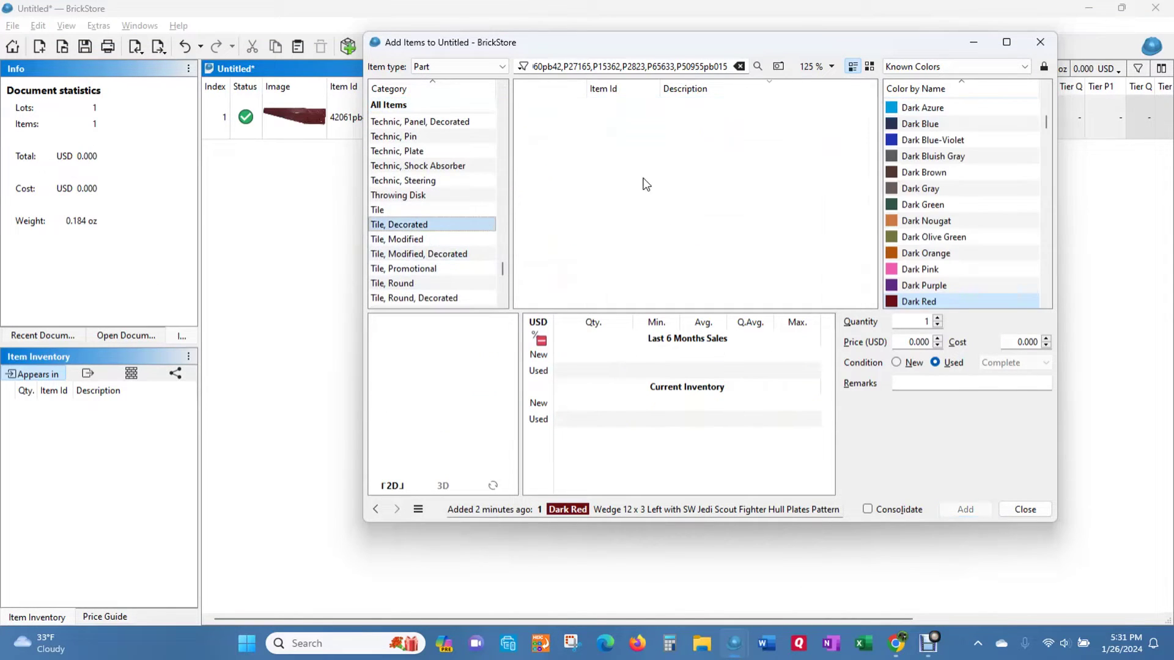
# Replace the old part-number filter with 'stars' and scroll the matching tiles
pyautogui.click(741, 65)
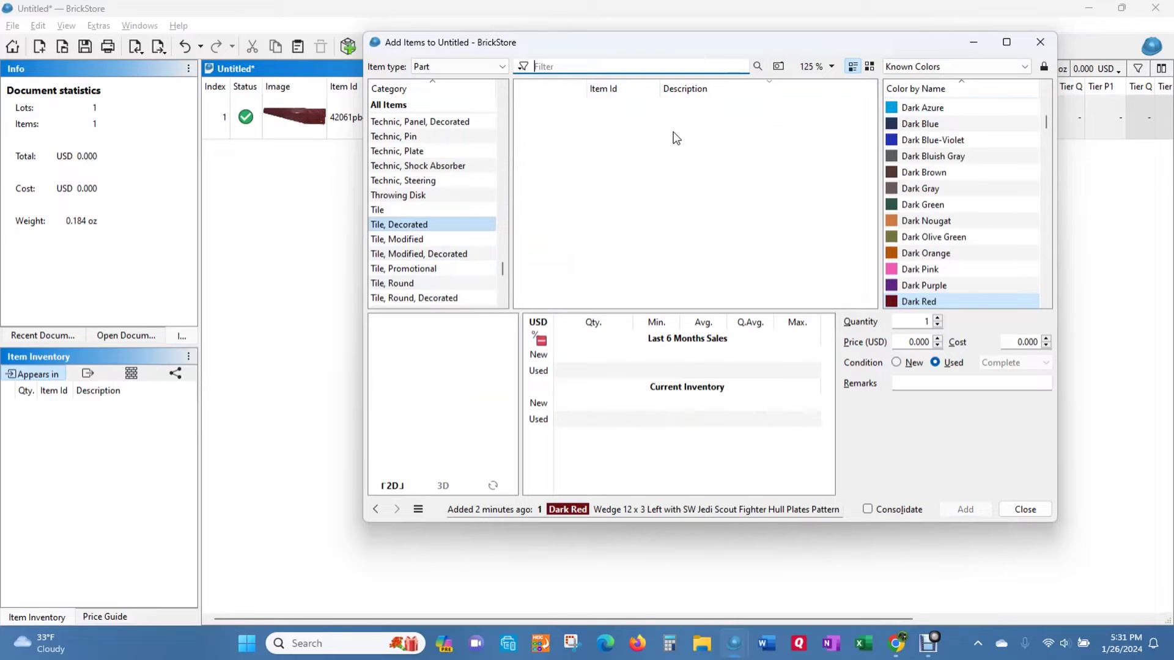
pyautogui.write('stars')
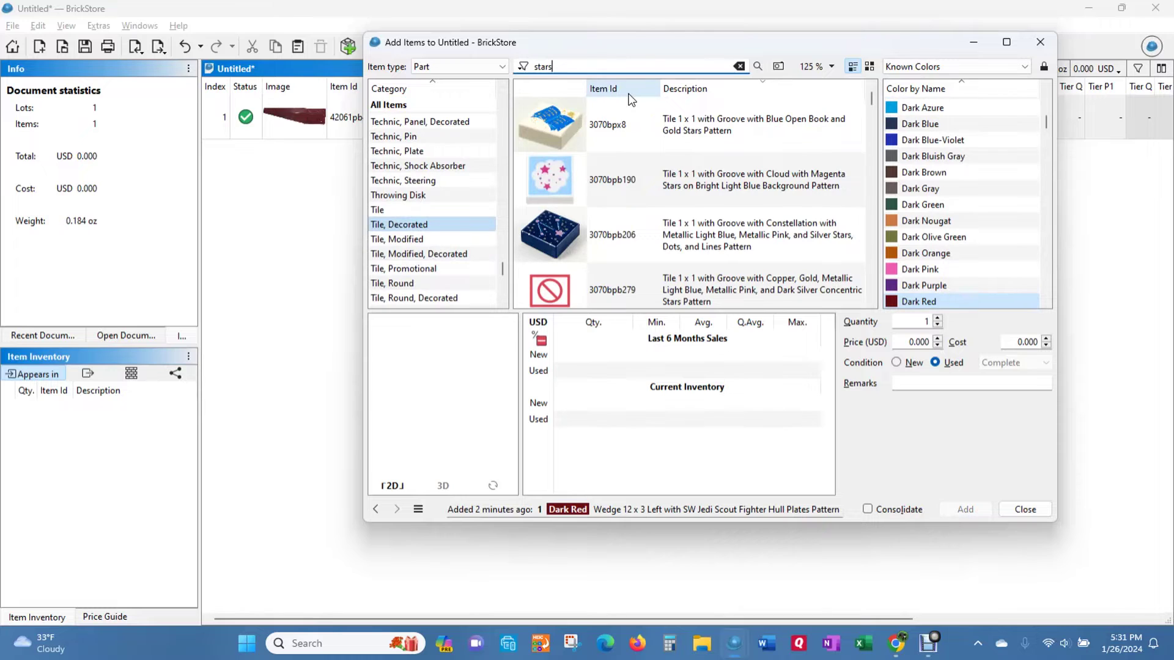
pyautogui.scroll(-2, 643, 182)
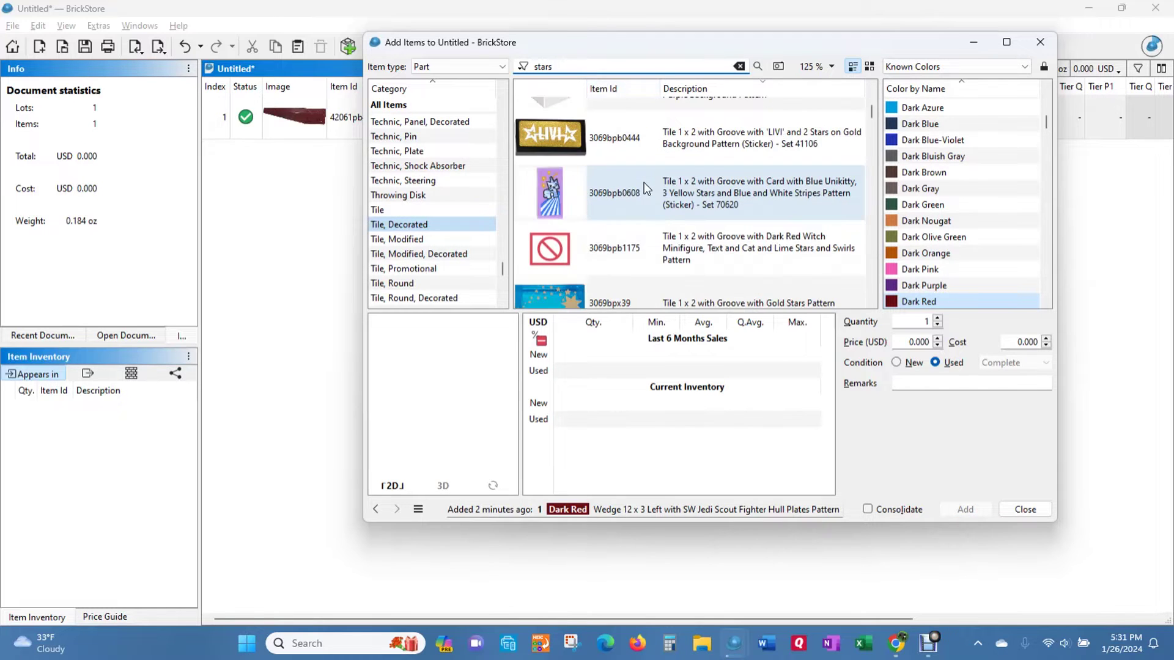
pyautogui.scroll(-2, 644, 183)
pyautogui.scroll(-1, 643, 182)
pyautogui.scroll(-2, 644, 182)
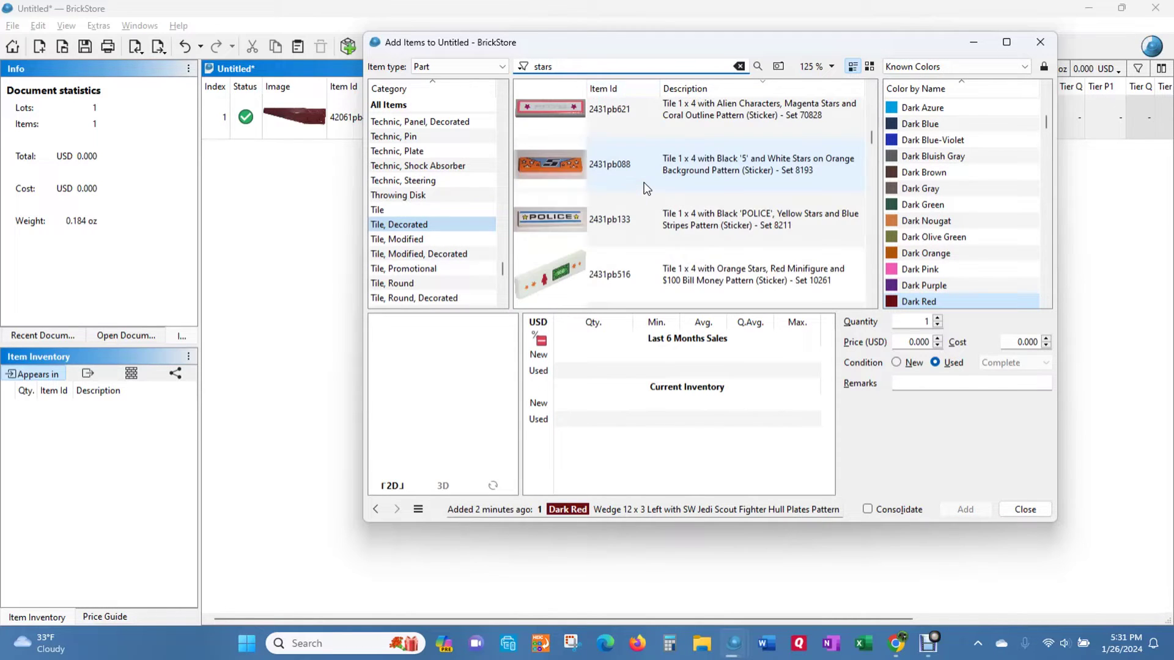
pyautogui.scroll(-1, 643, 182)
pyautogui.scroll(-1, 643, 182)
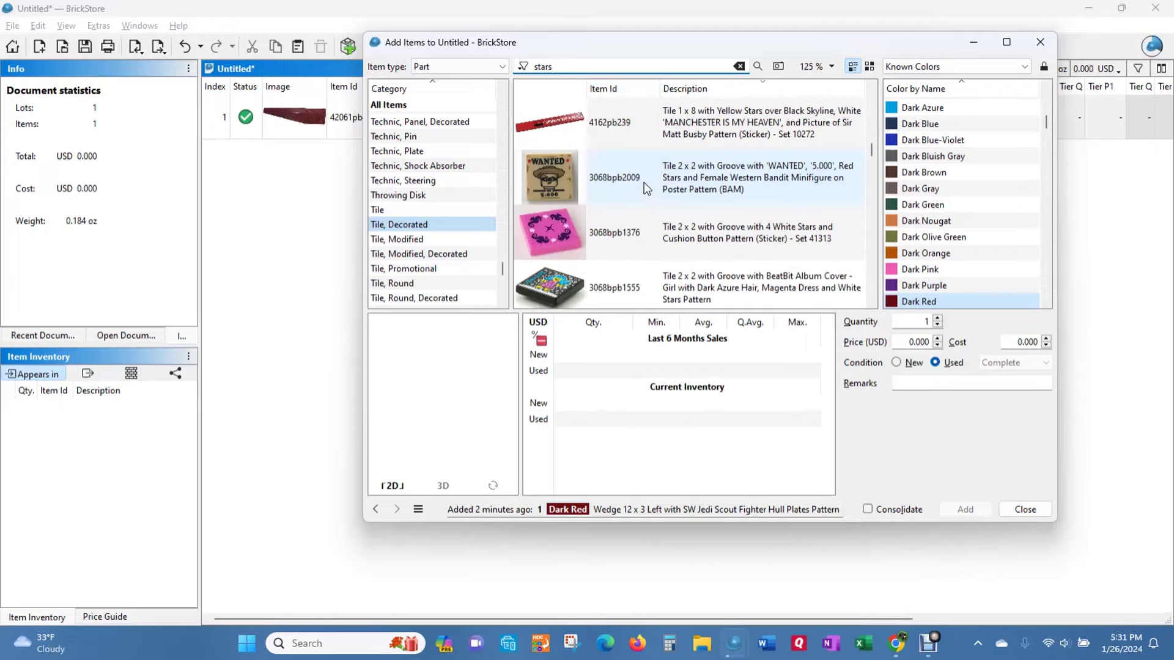
pyautogui.scroll(-1, 643, 183)
pyautogui.scroll(-1, 643, 182)
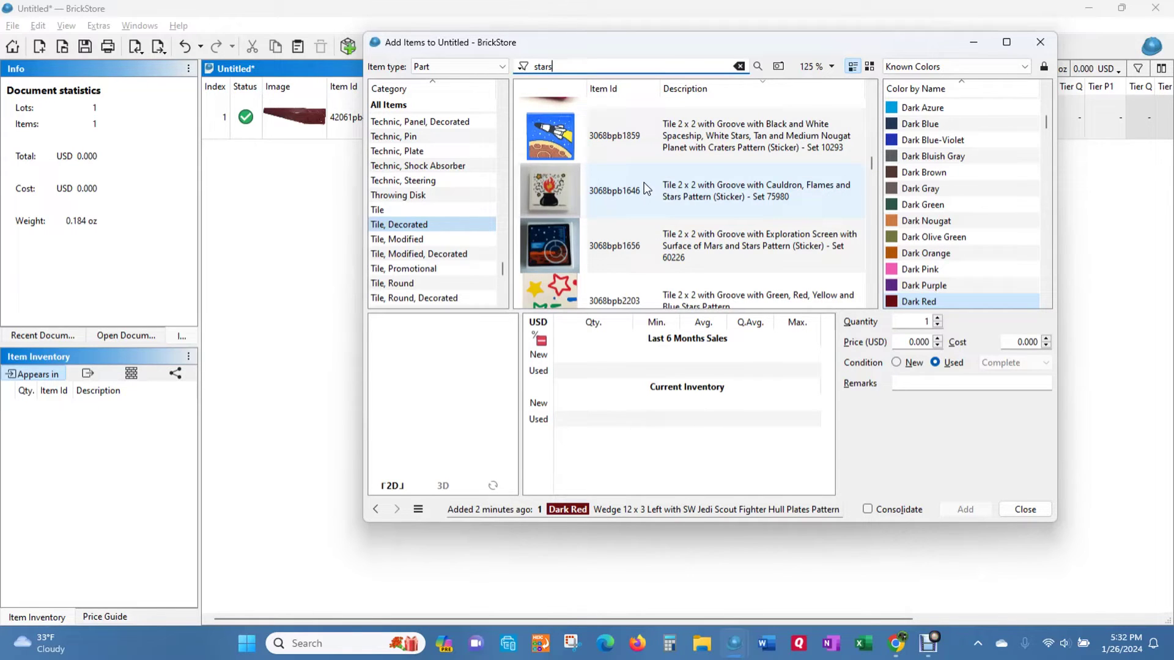
# Change the filter from 'stars' to 'police' and browse the POLICE-pattern tiles like 87079pb0074
pyautogui.doubleClick(582, 67)
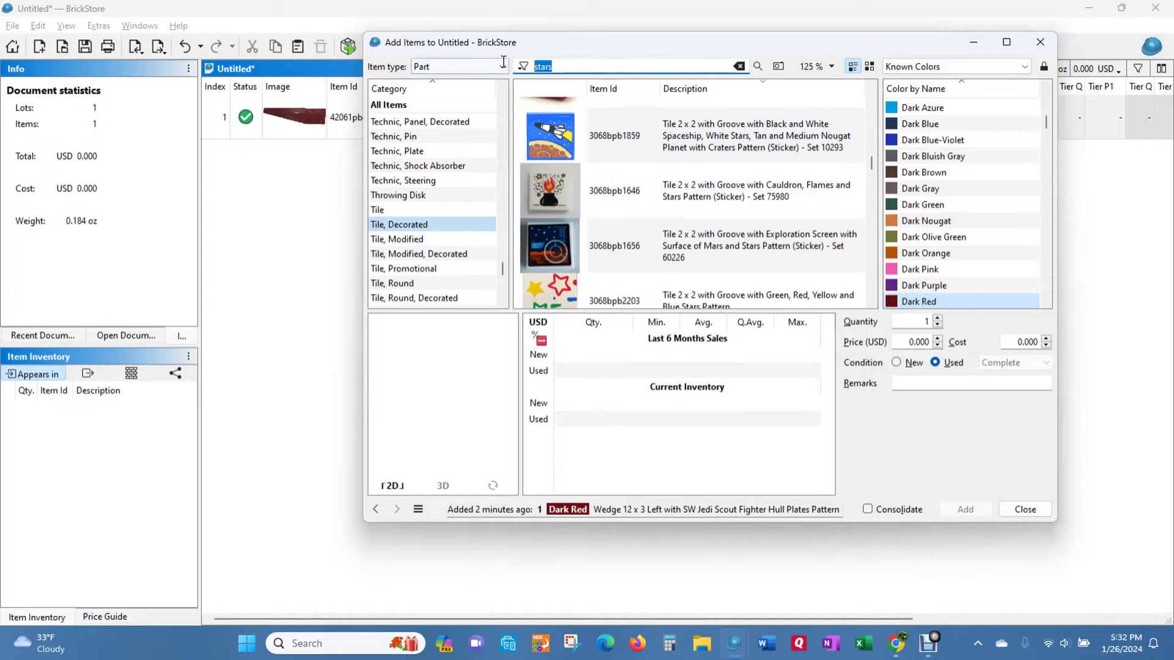
pyautogui.press('BackSpace')
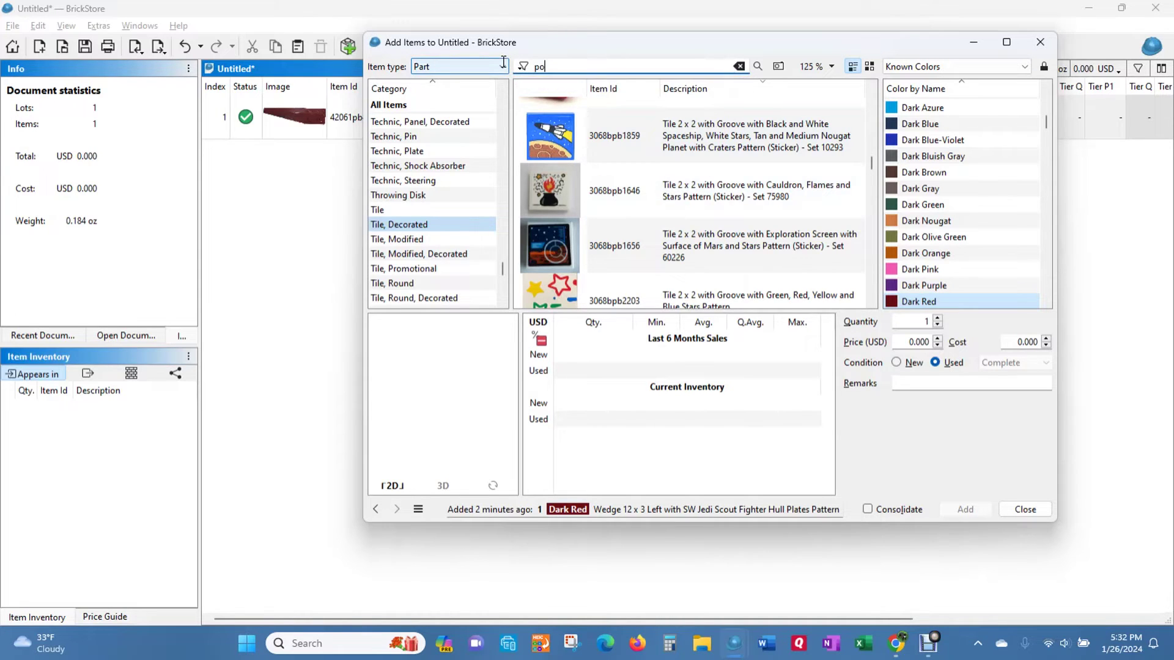
pyautogui.write('police')
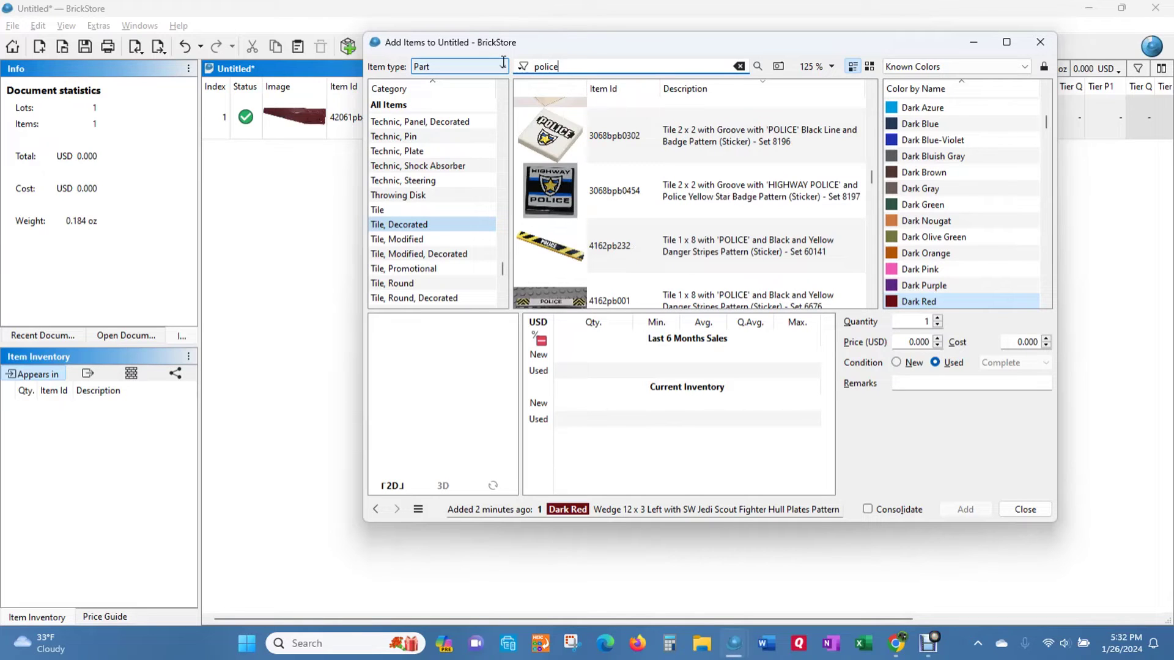
pyautogui.scroll(-5, 624, 205)
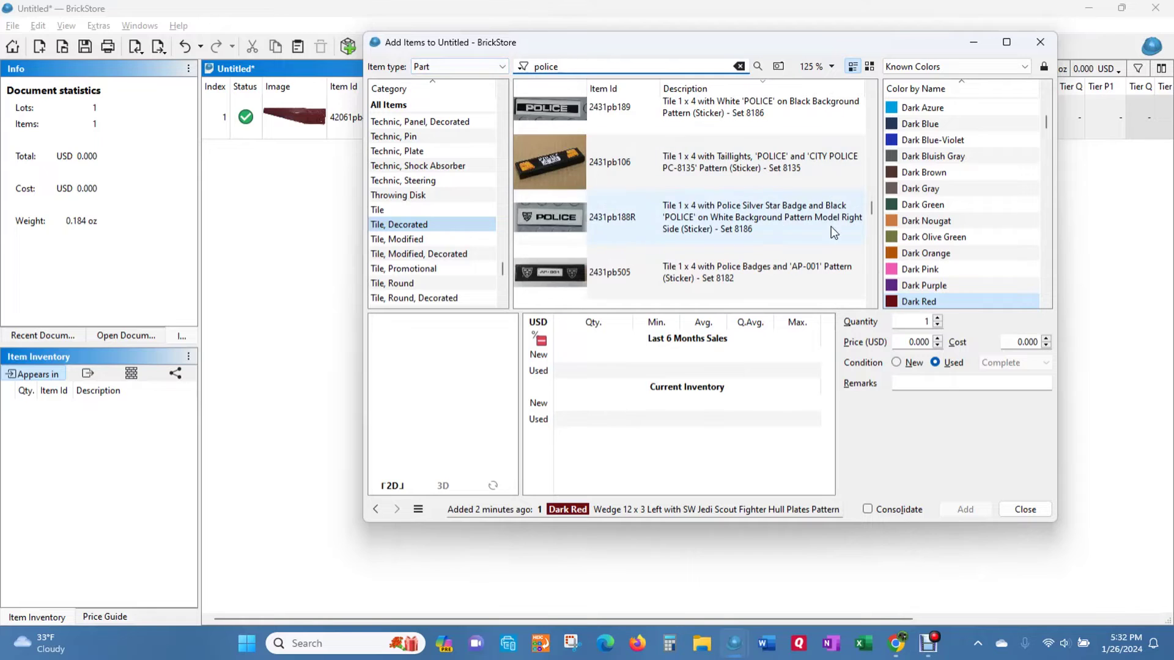
pyautogui.moveTo(871, 210); pyautogui.dragTo(872, 190)
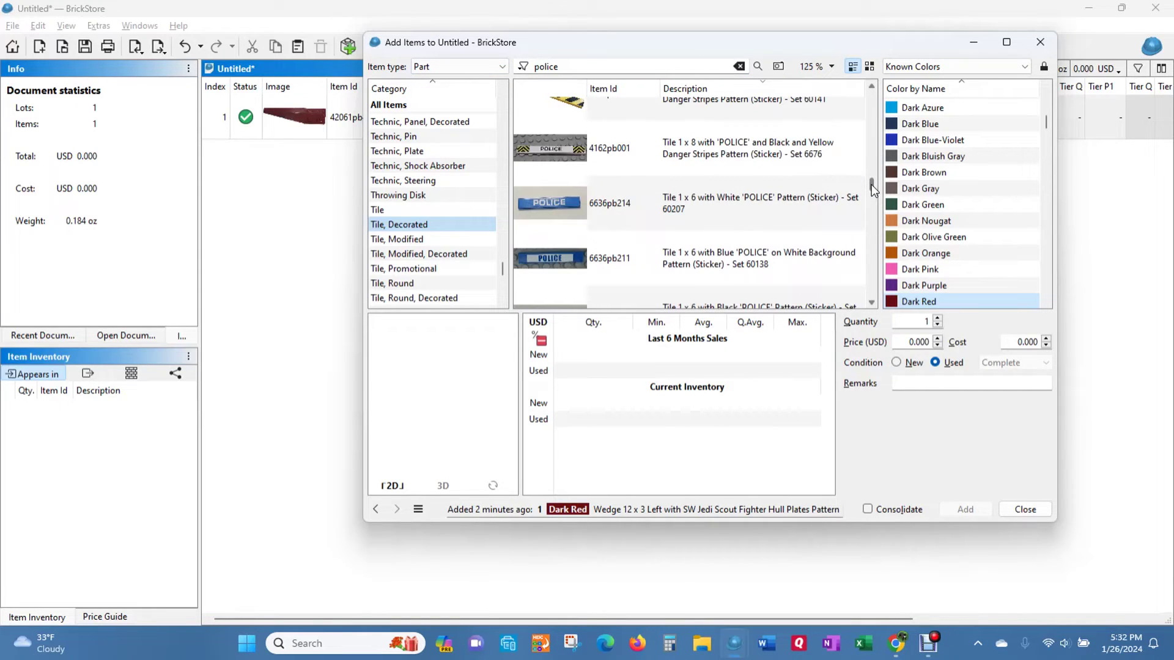
pyautogui.moveTo(873, 189); pyautogui.dragTo(881, 90)
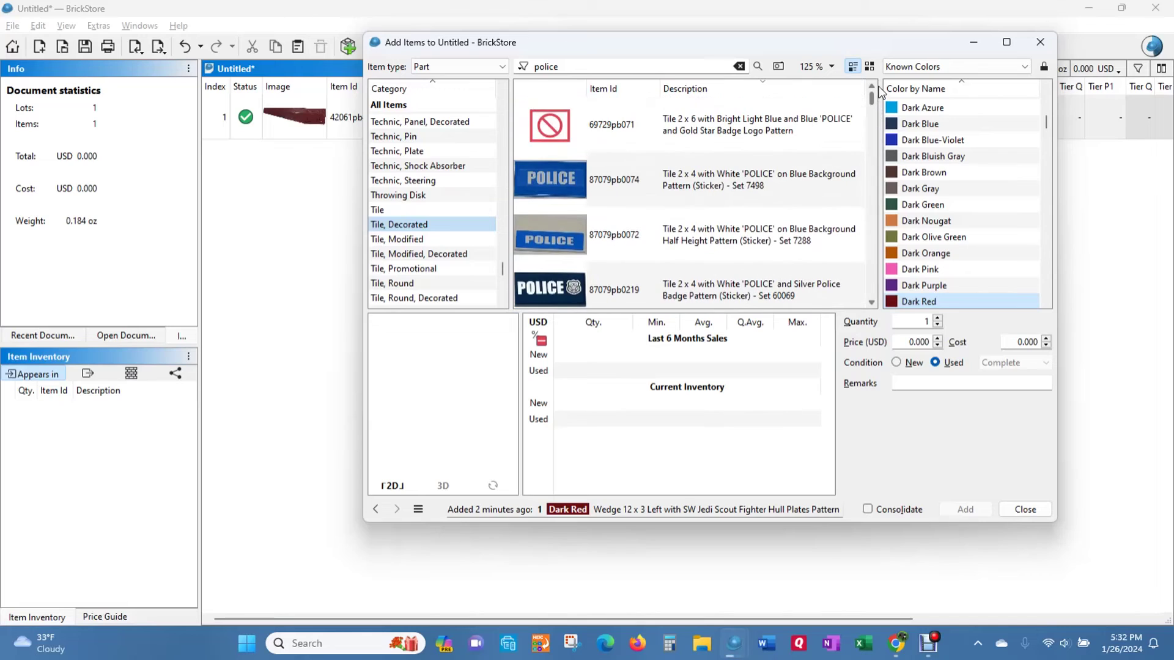
pyautogui.moveTo(739, 190)
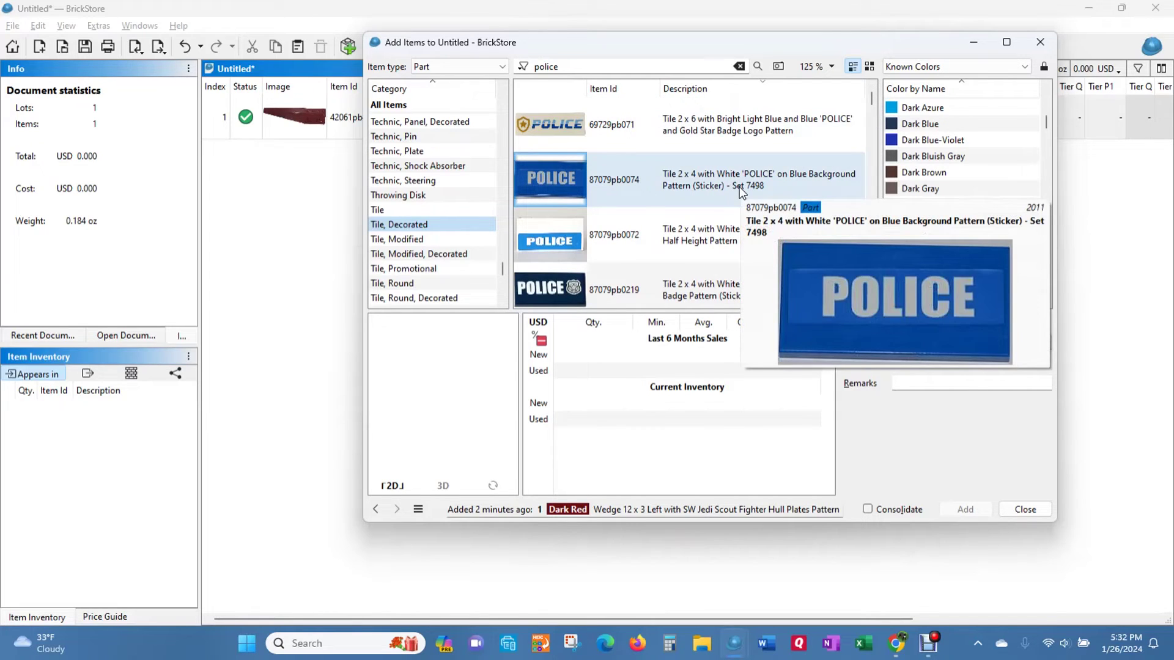
# Filter the decorated tiles by 'badge', refine it to 'silver badge', and scroll the results
pyautogui.doubleClick(612, 73)
pyautogui.write('badge')
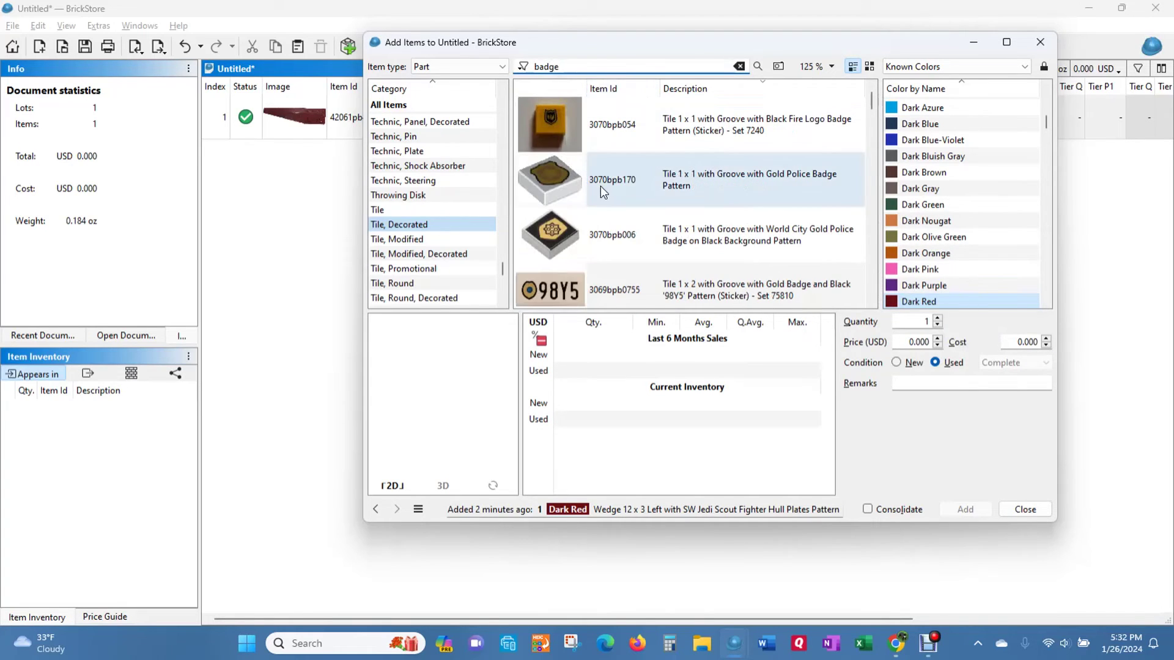
pyautogui.click(540, 106)
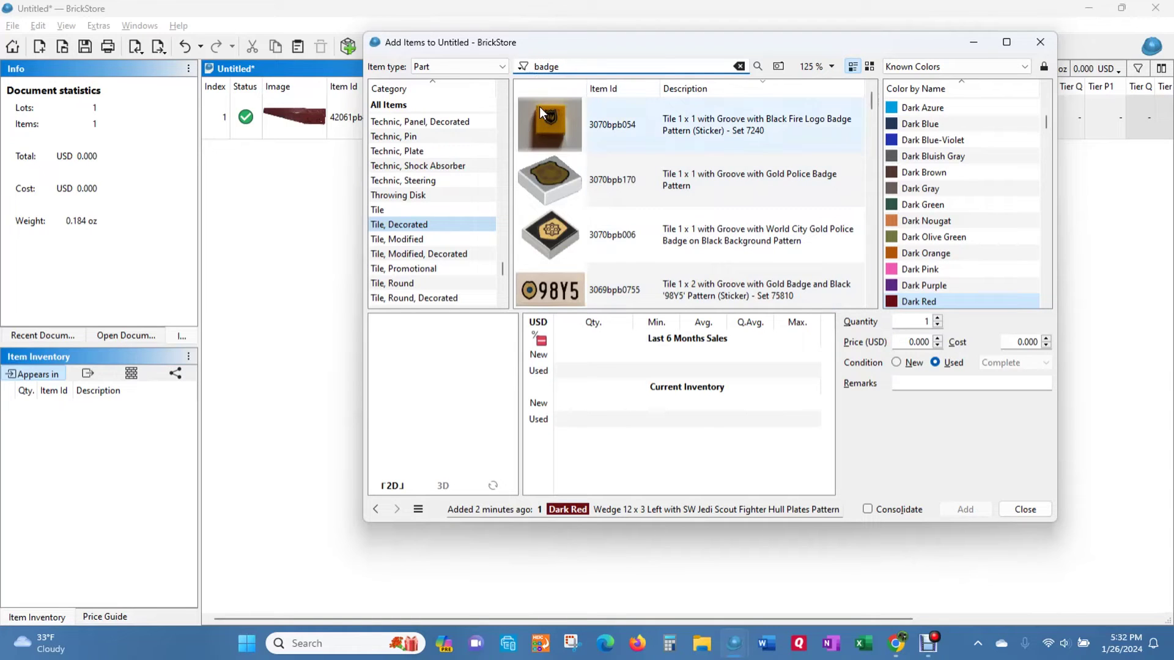
pyautogui.moveTo(539, 106)
pyautogui.write('ilver')
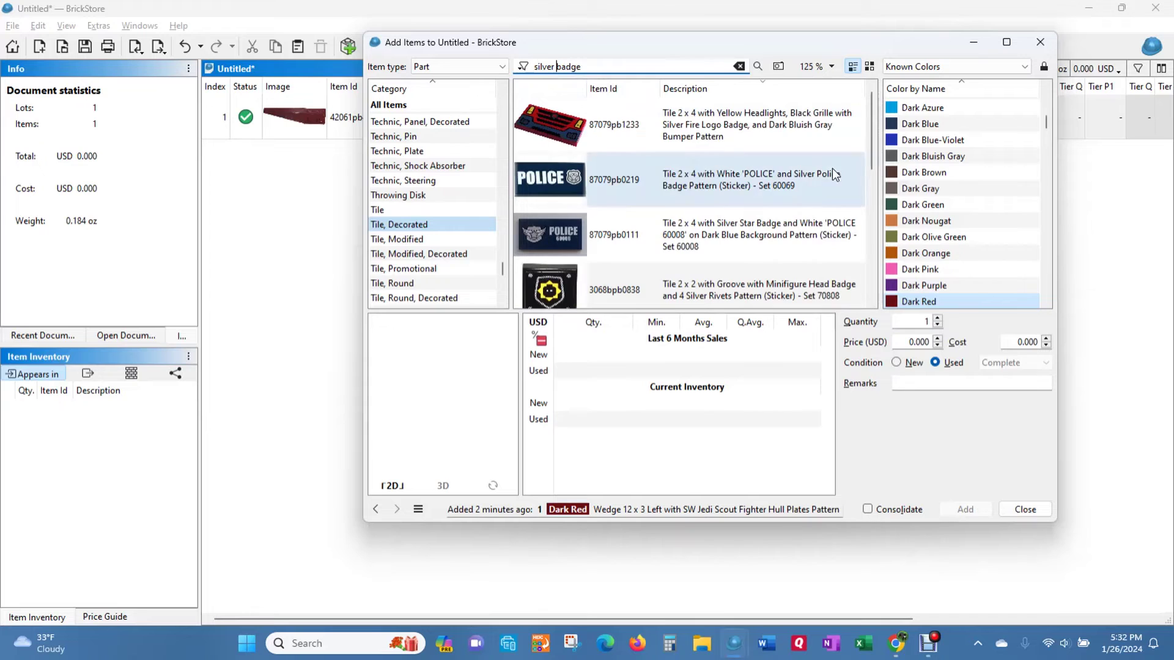
pyautogui.scroll(-3, 761, 200)
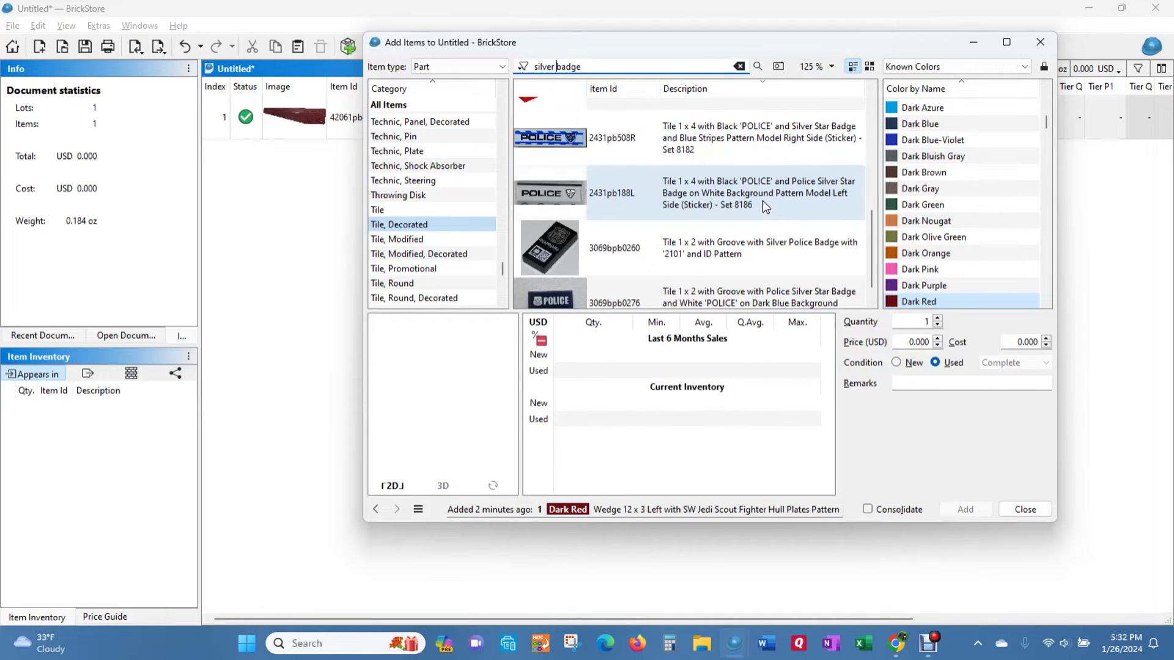
pyautogui.scroll(-1, 762, 200)
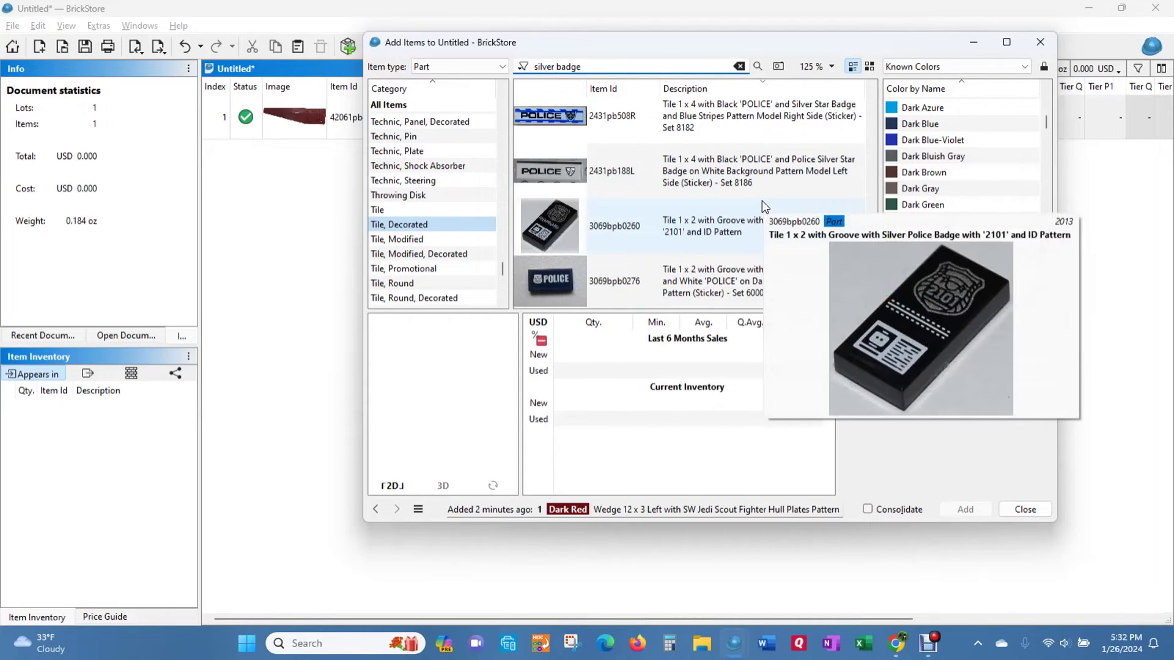
pyautogui.scroll(4, 762, 201)
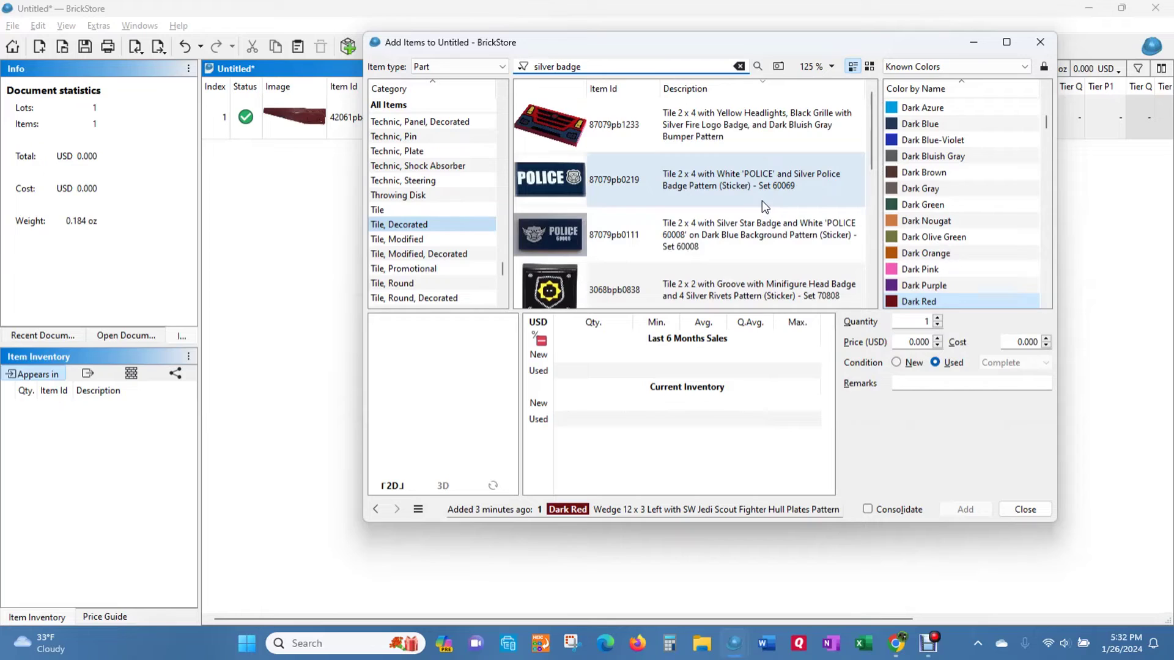